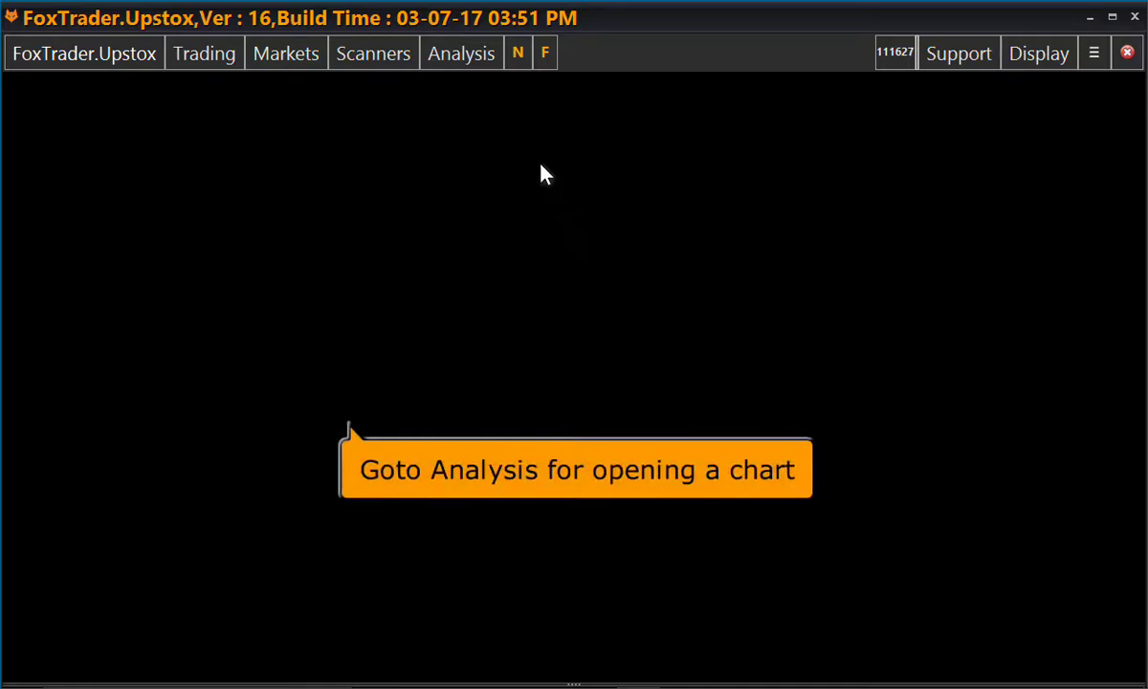
Choose Scrip Chart from the Analysis menu to start a new chart
{"action": "left_click", "coordinate": [469, 60]}
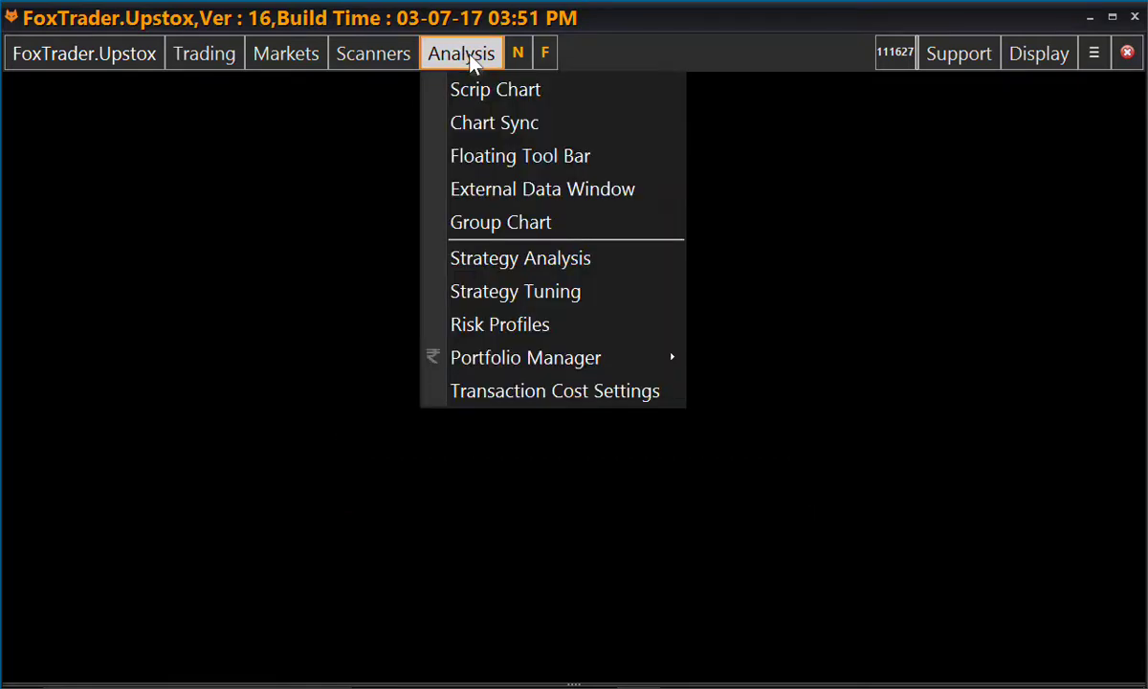
{"action": "left_click", "coordinate": [510, 92]}
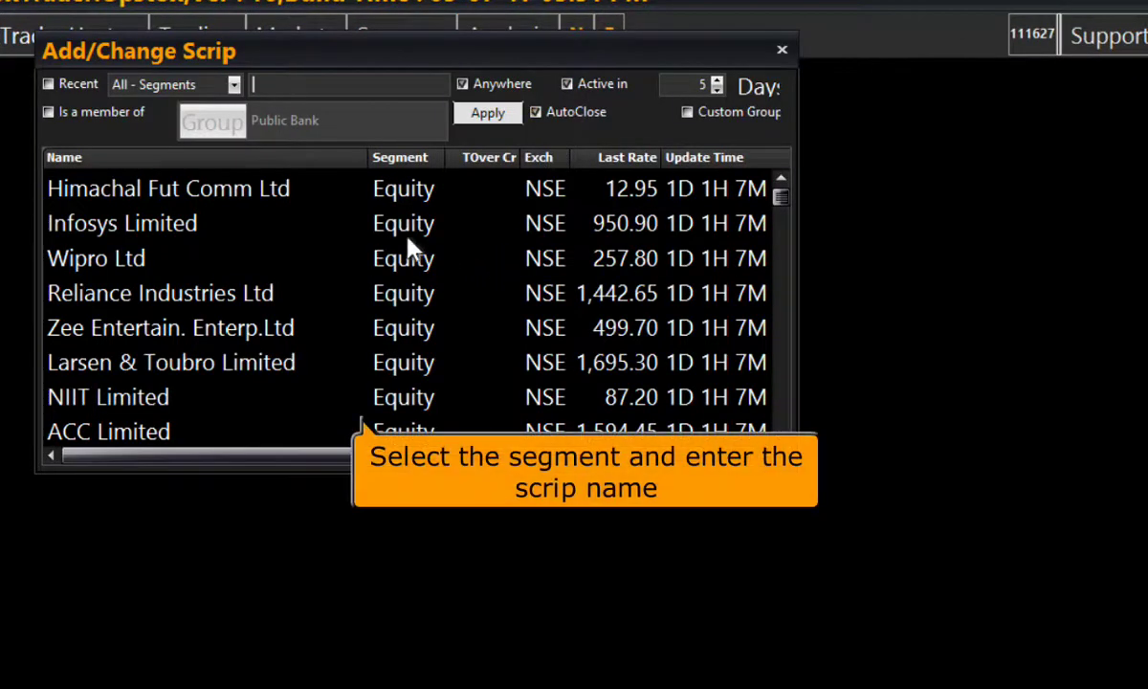
Filter to NSE - Eq, search 'rel', open Reliance Industries Ltd, and zoom in
{"action": "left_click", "coordinate": [233, 85]}
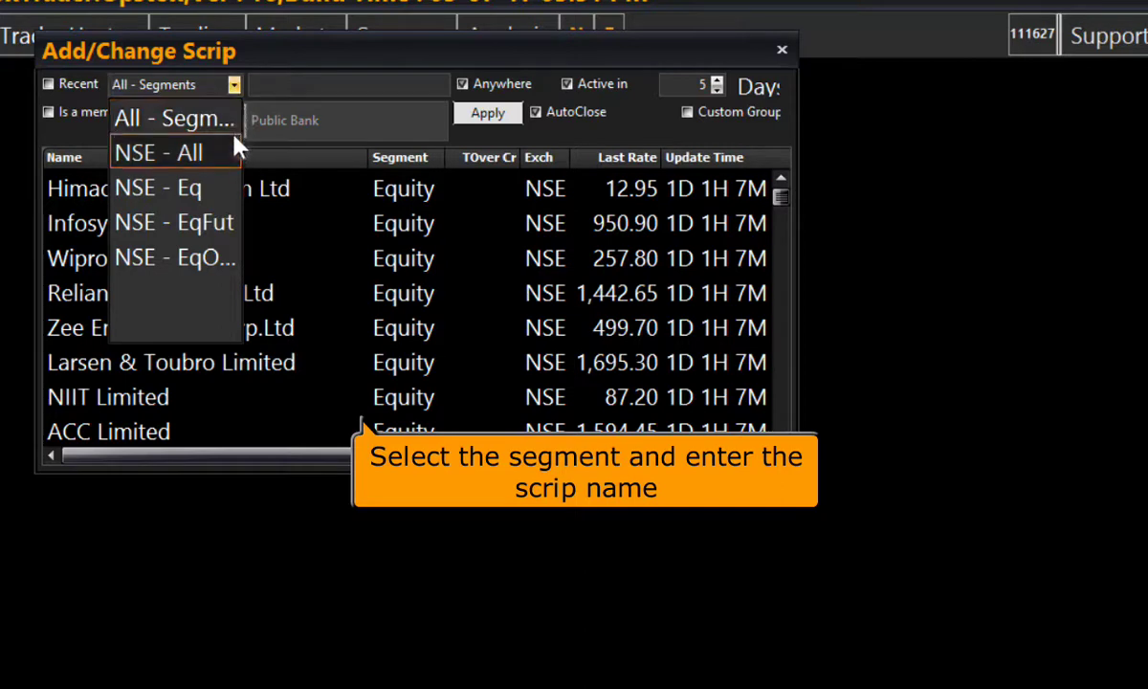
{"action": "left_click", "coordinate": [225, 191]}
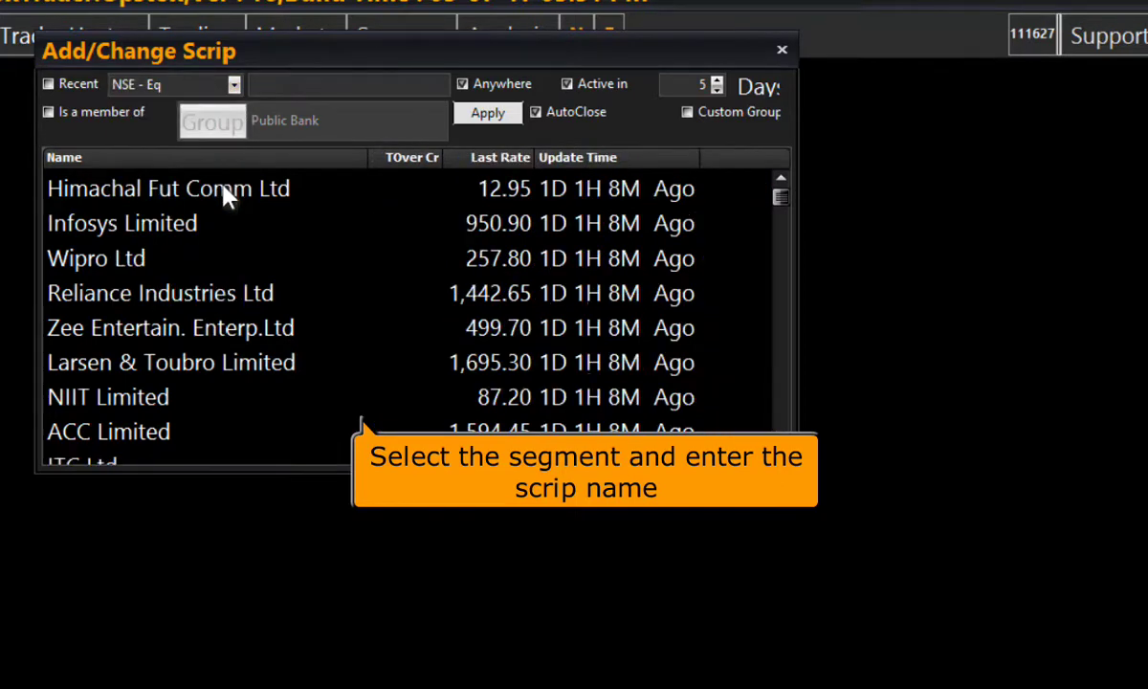
{"action": "left_click", "coordinate": [289, 86]}
{"action": "type", "text": "re"}
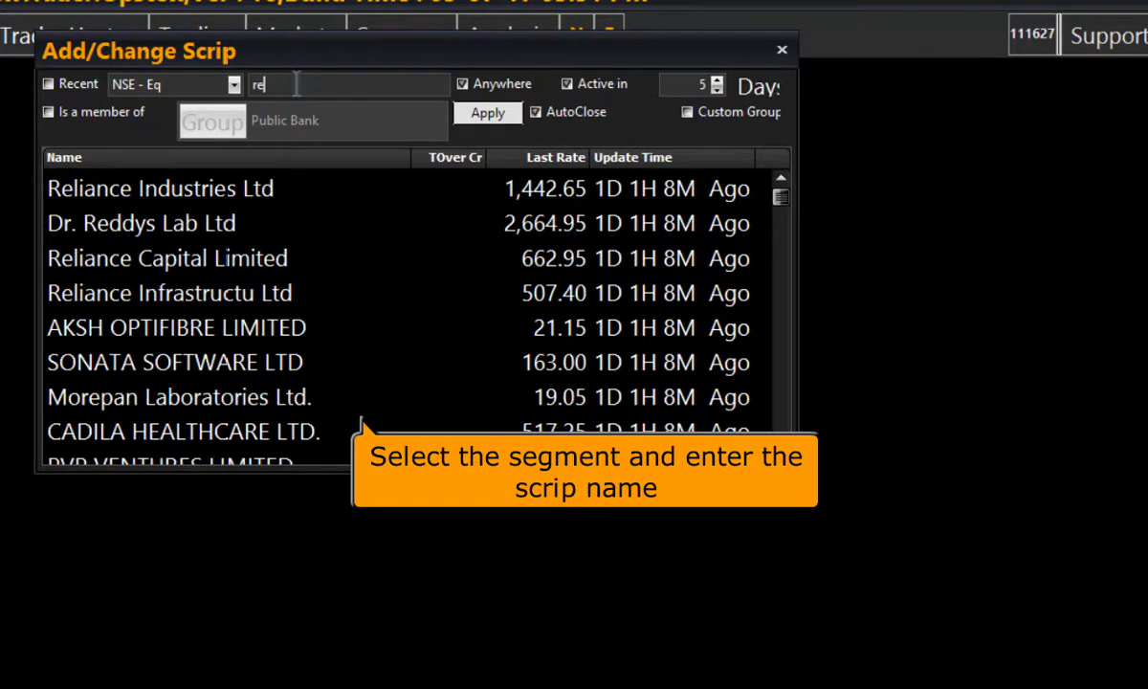
{"action": "type", "text": "l"}
{"action": "double_click", "coordinate": [212, 189]}
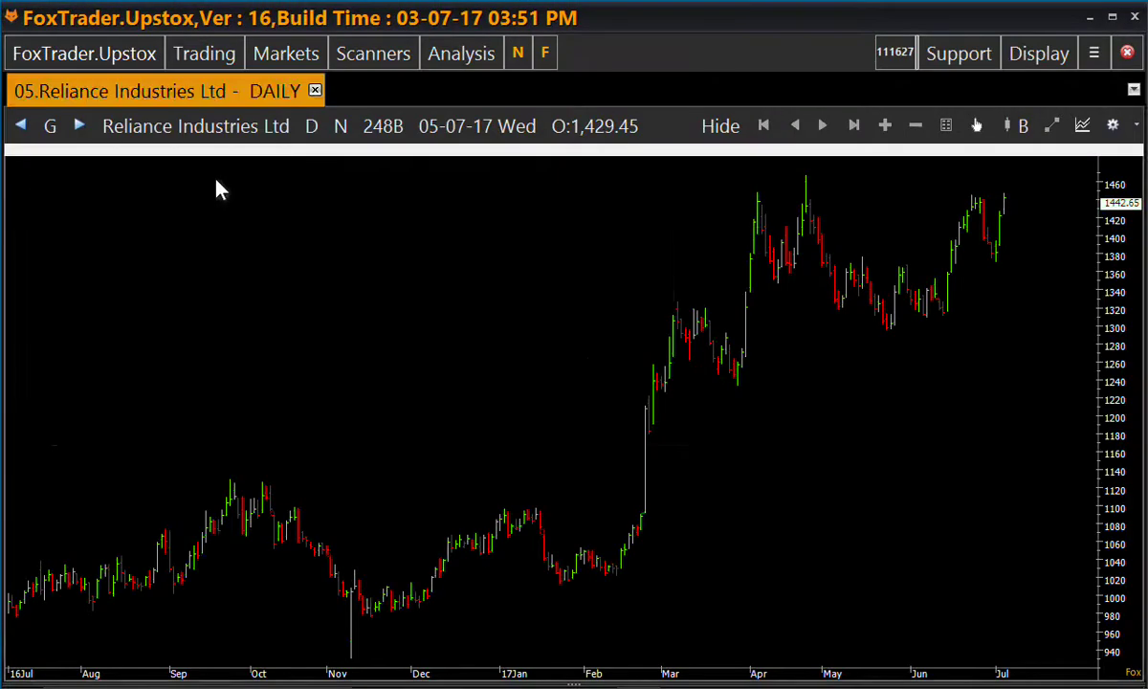
{"action": "scroll", "coordinate": [499, 334], "scroll_direction": "up", "scroll_amount": 4}
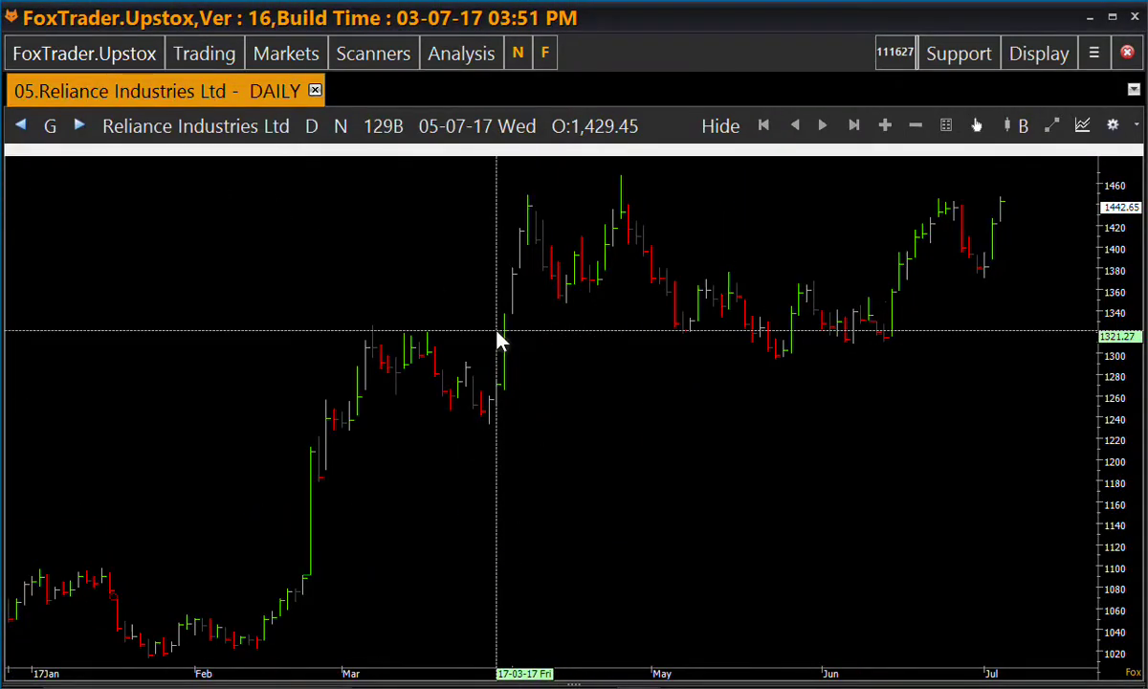
{"action": "scroll", "coordinate": [499, 339], "scroll_direction": "up", "scroll_amount": 3}
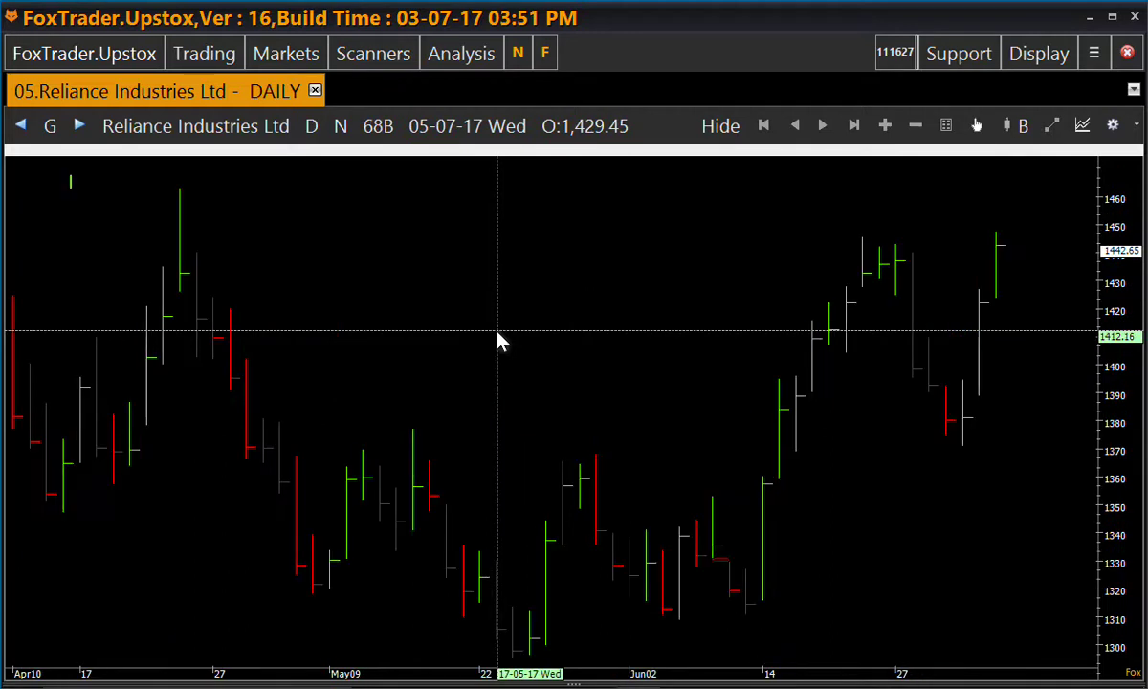
{"action": "scroll", "coordinate": [499, 339], "scroll_direction": "up", "scroll_amount": 2}
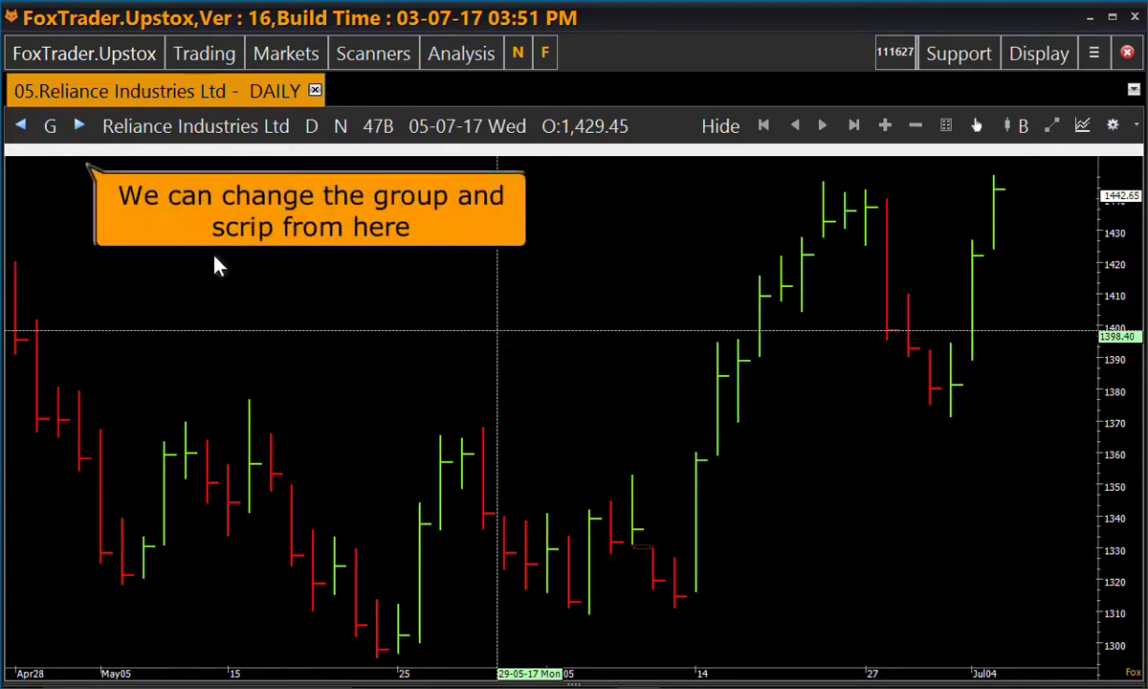
Pick Larsen & Toubro Limited from the NSE - Eq Nifty Auto group list
{"action": "left_click", "coordinate": [50, 126]}
{"action": "left_click", "coordinate": [560, 223]}
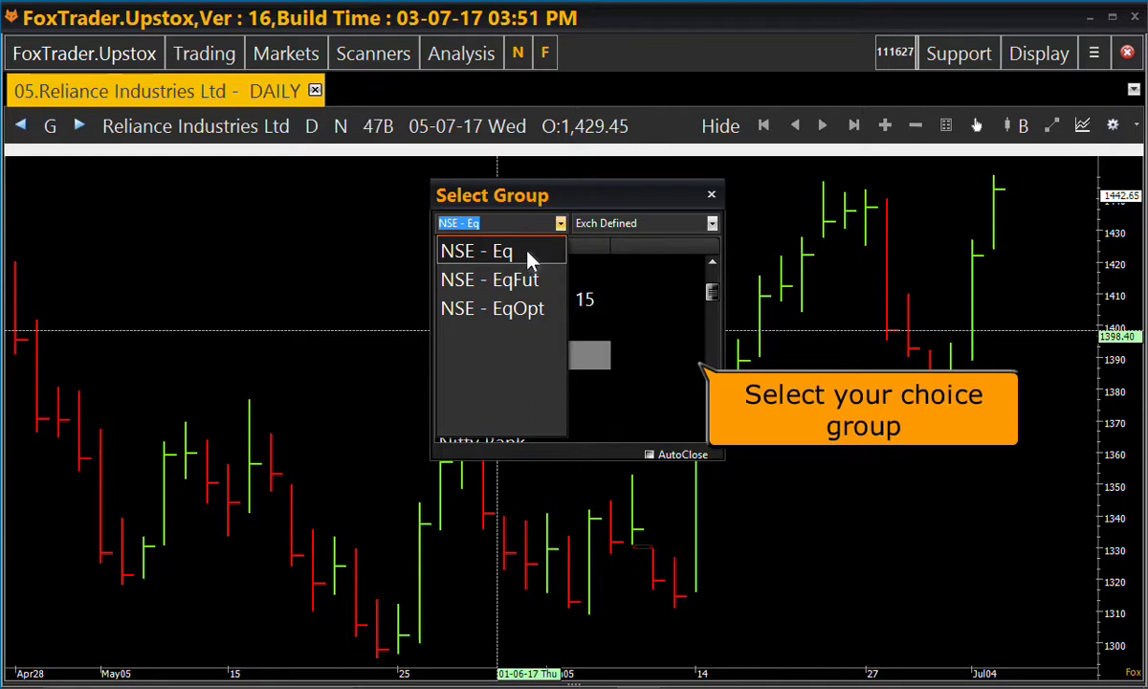
{"action": "left_click", "coordinate": [529, 256]}
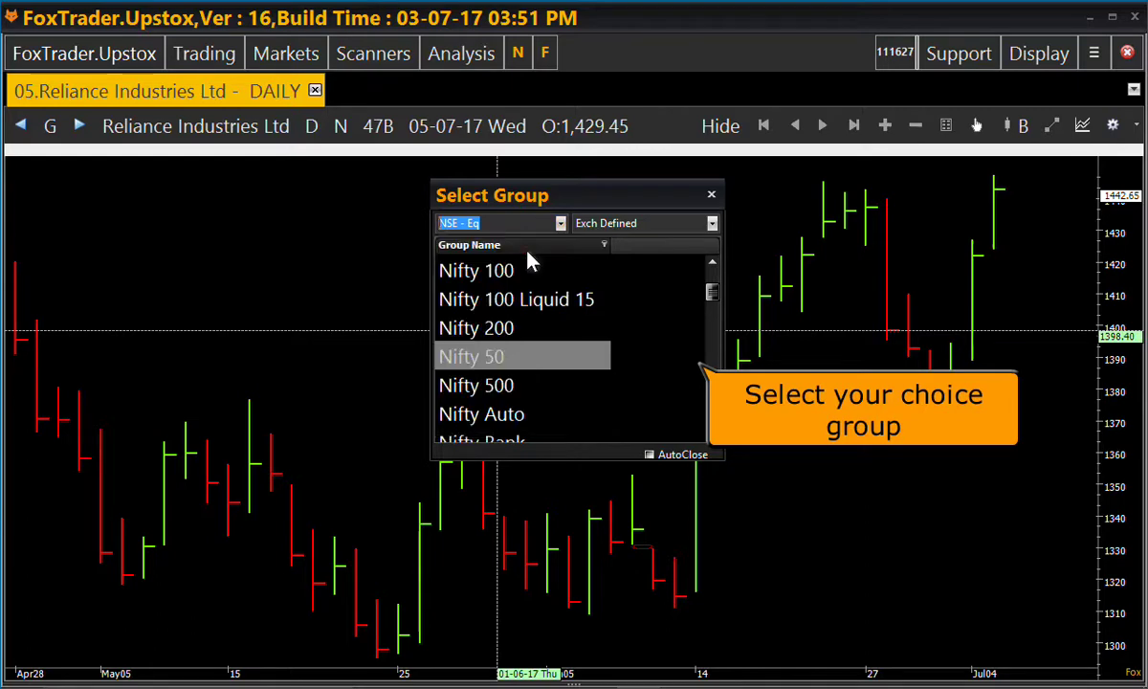
{"action": "left_click", "coordinate": [526, 362]}
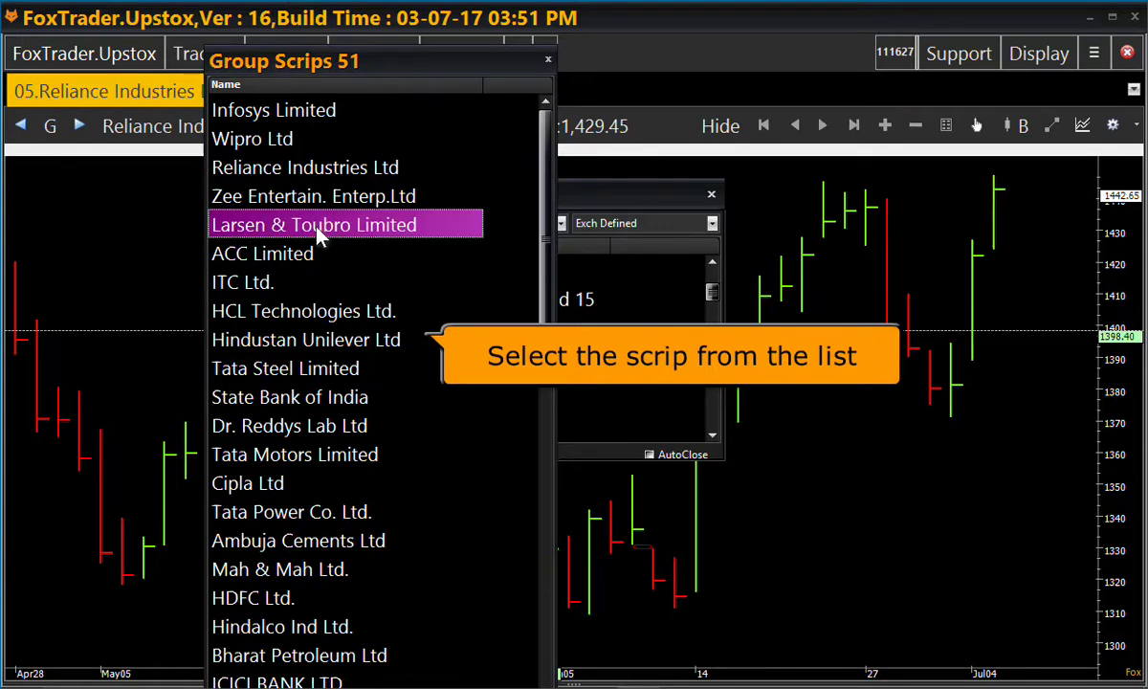
{"action": "left_click", "coordinate": [321, 238]}
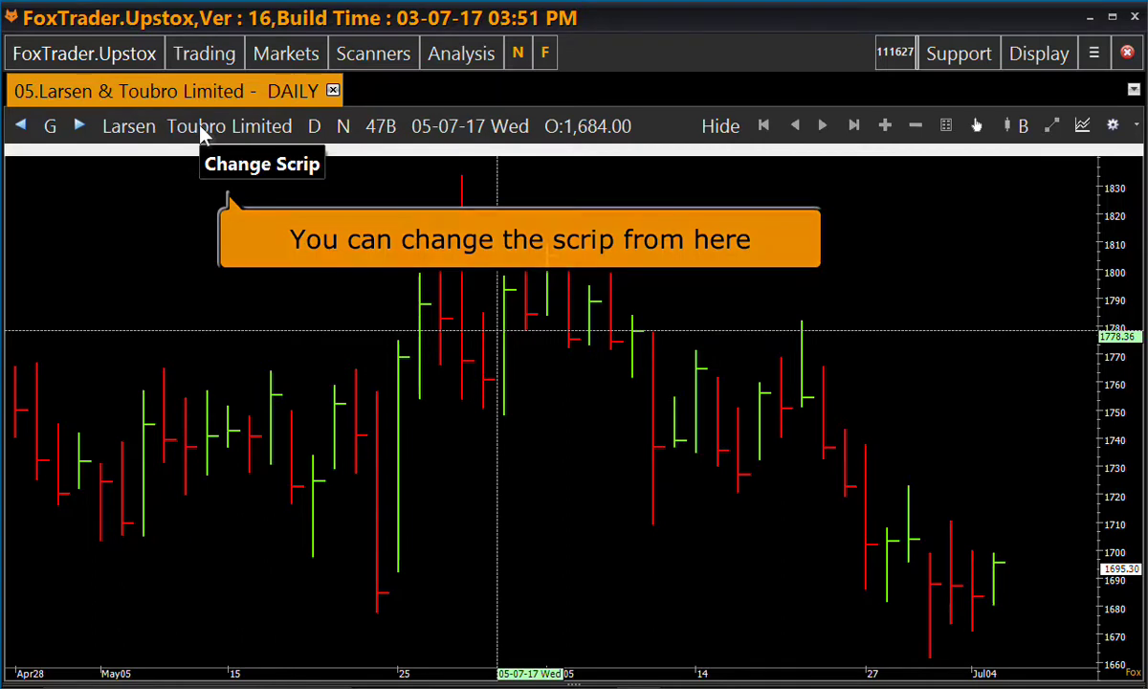
Search 'sbi' and load the State Bank of India daily chart
{"action": "left_click", "coordinate": [201, 132]}
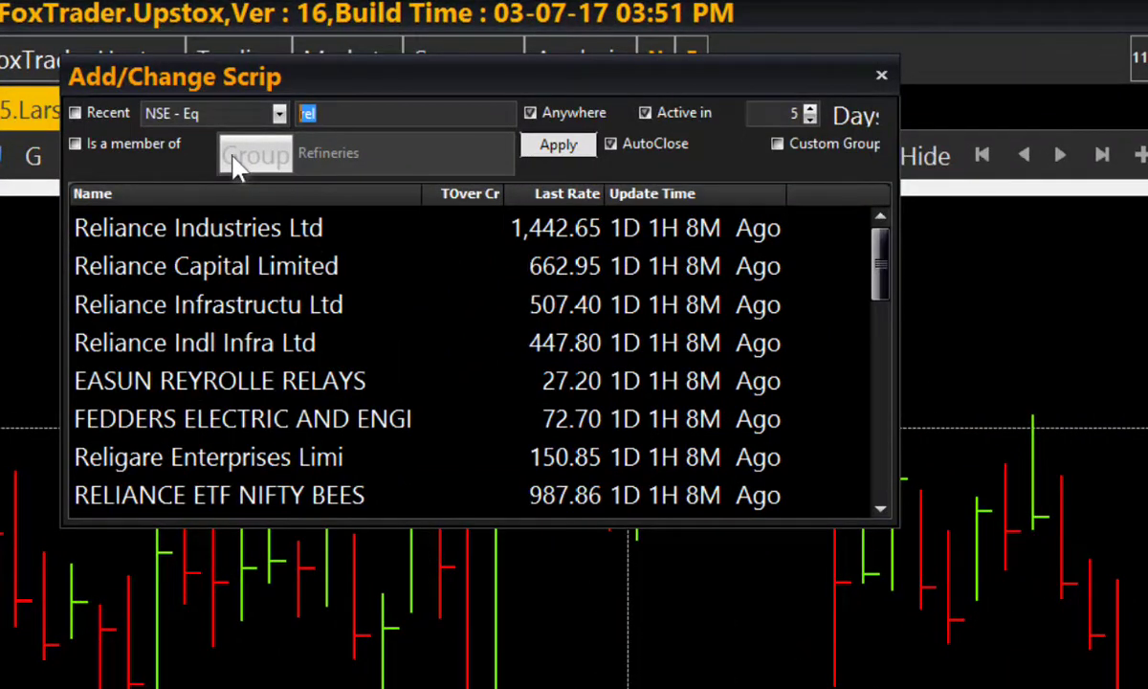
{"action": "key", "text": "BackSpace"}
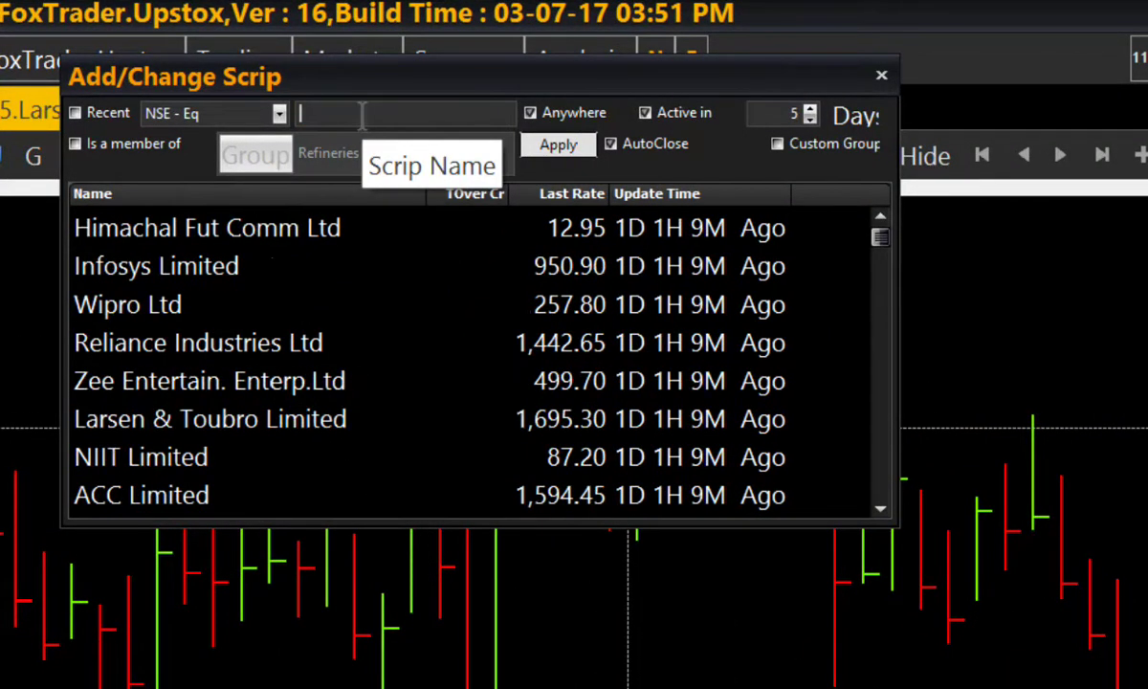
{"action": "type", "text": "sbi"}
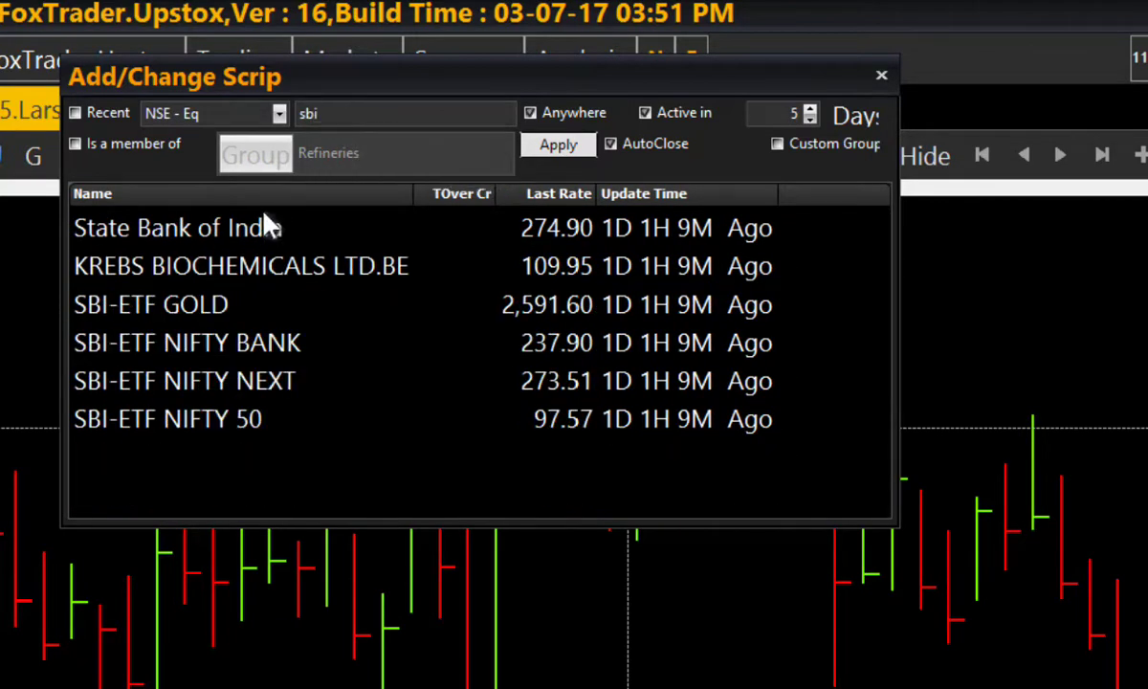
{"action": "left_click", "coordinate": [214, 240]}
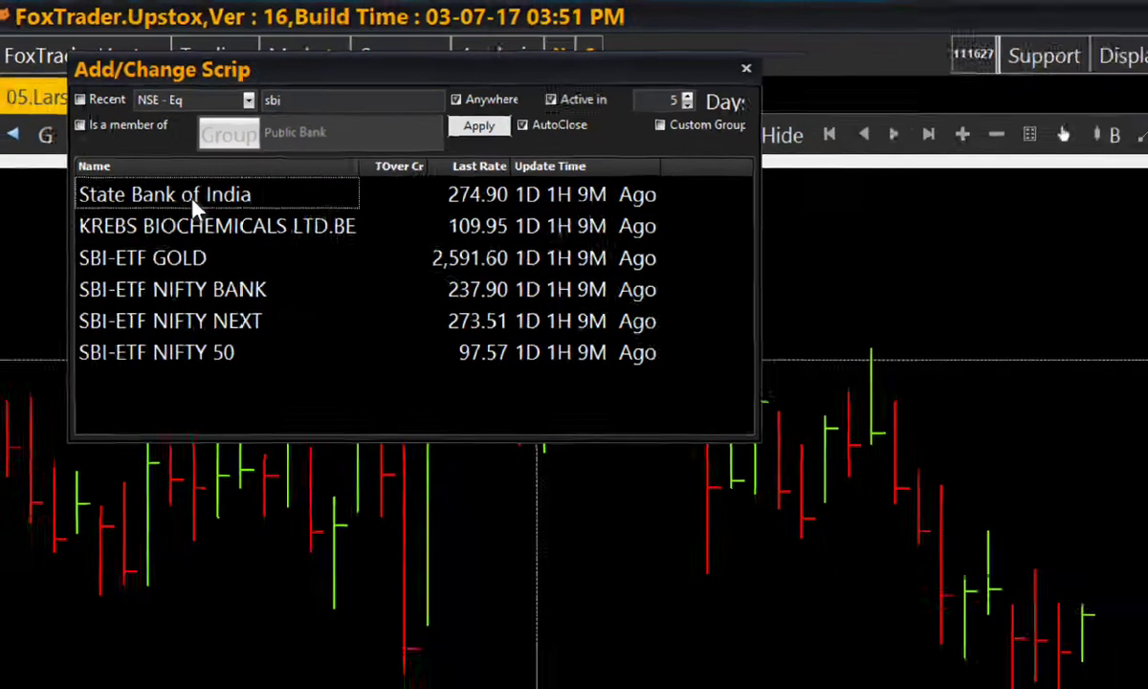
{"action": "double_click", "coordinate": [214, 239]}
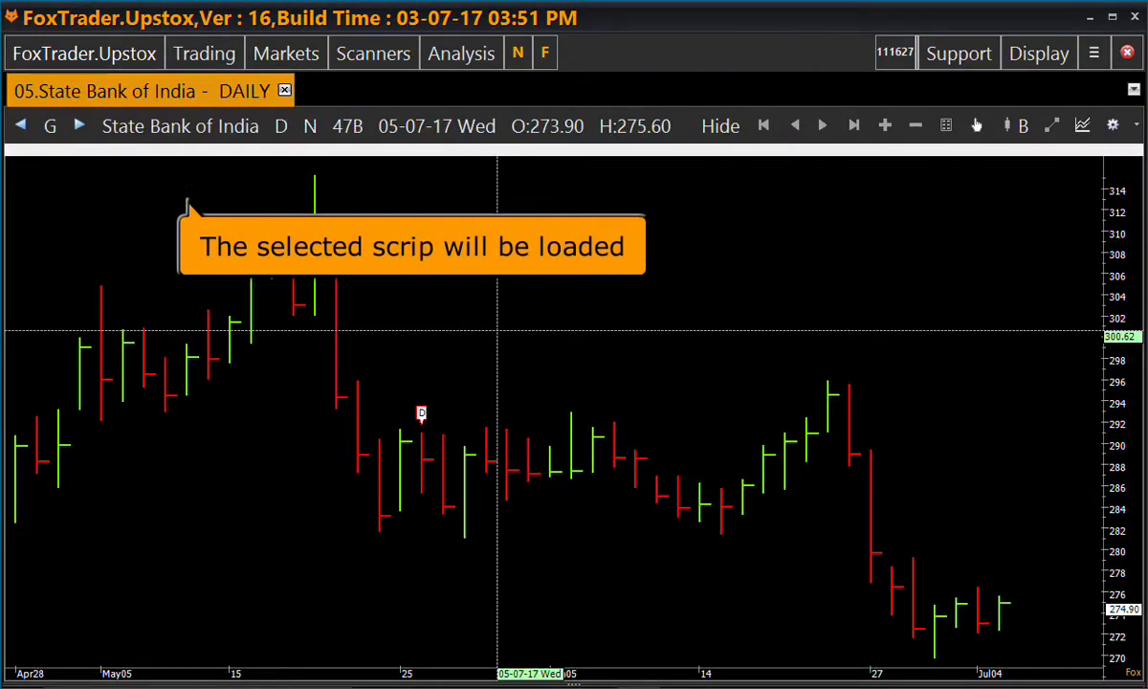
Switch the chart to 10-minute bars and fix a crosshair on a bar
{"action": "left_click", "coordinate": [282, 137]}
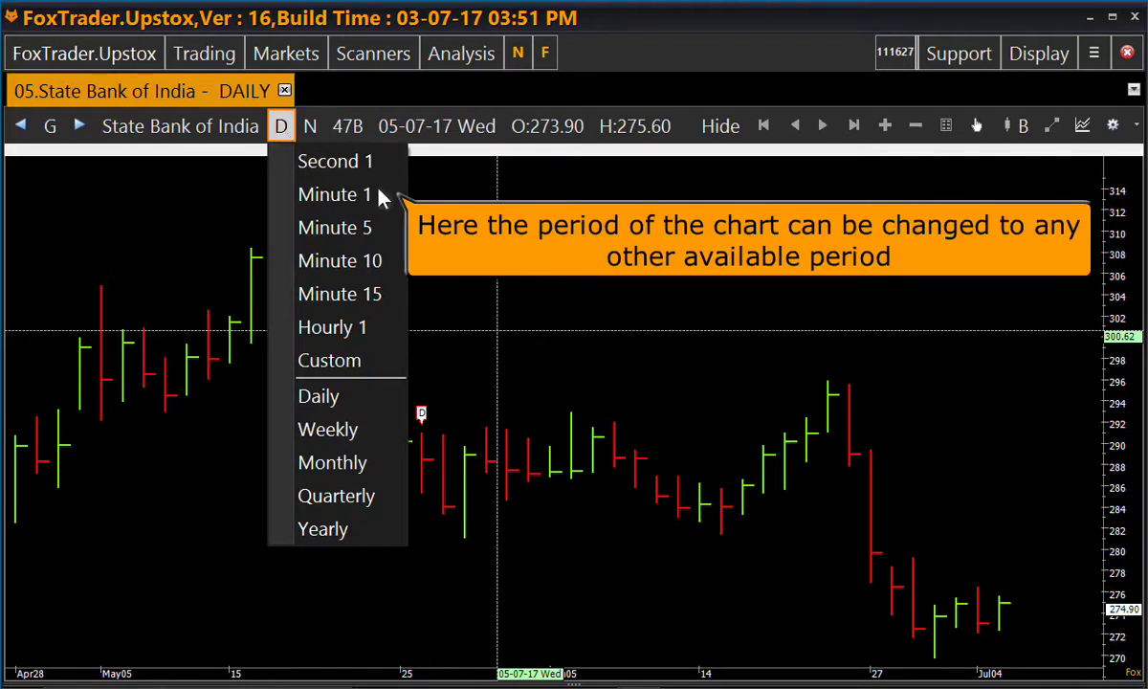
{"action": "left_click", "coordinate": [371, 271]}
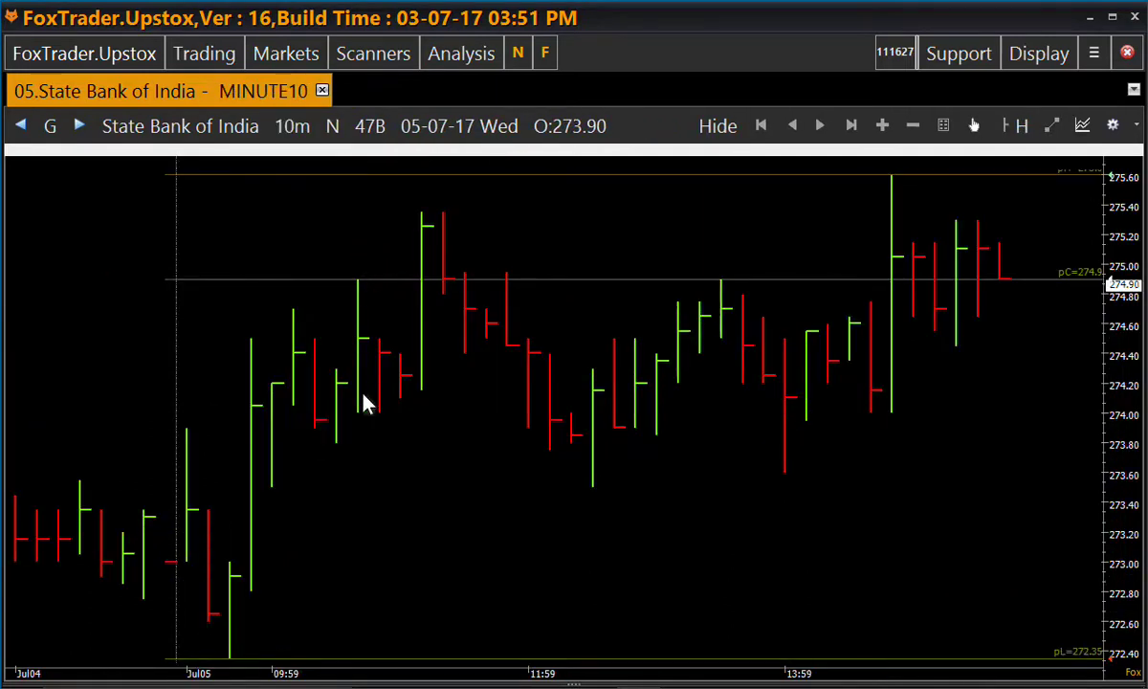
{"action": "left_click", "coordinate": [354, 438]}
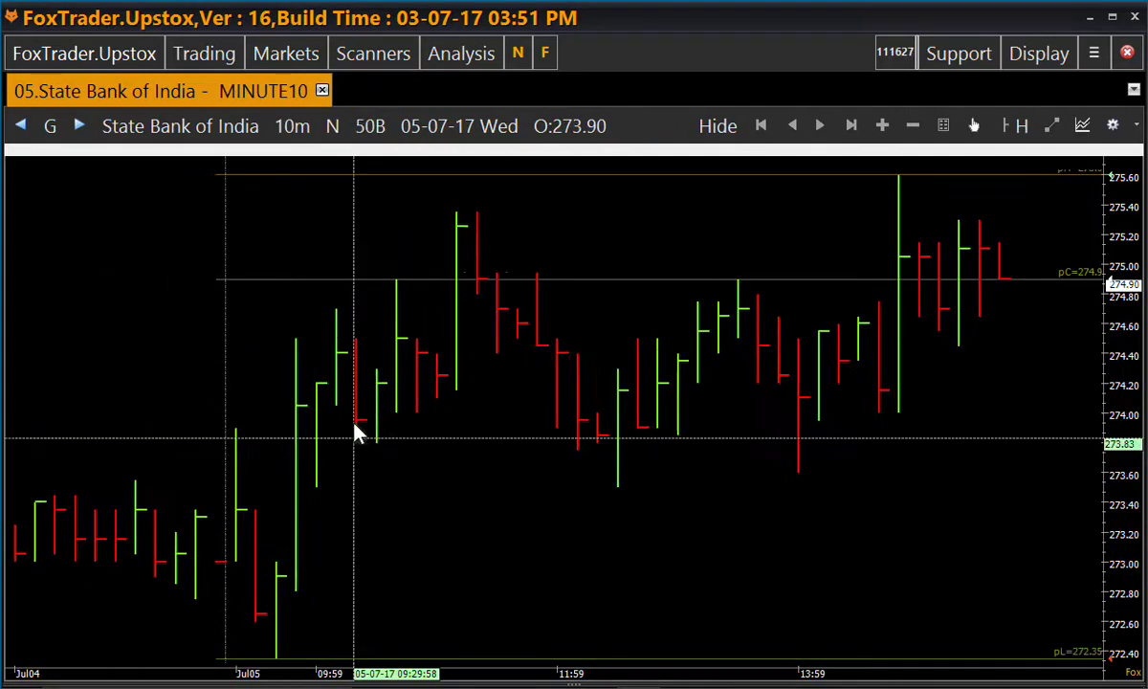
Switch to monthly bars, then bring up the Custom Period settings
{"action": "left_click", "coordinate": [293, 130]}
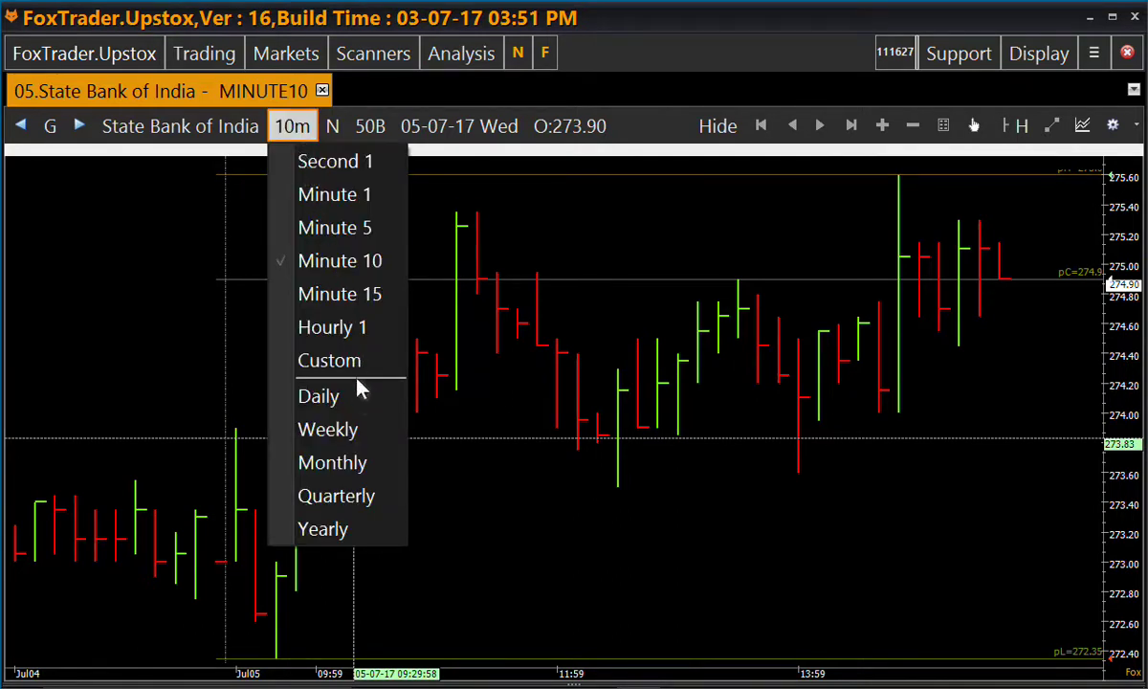
{"action": "left_click", "coordinate": [332, 463]}
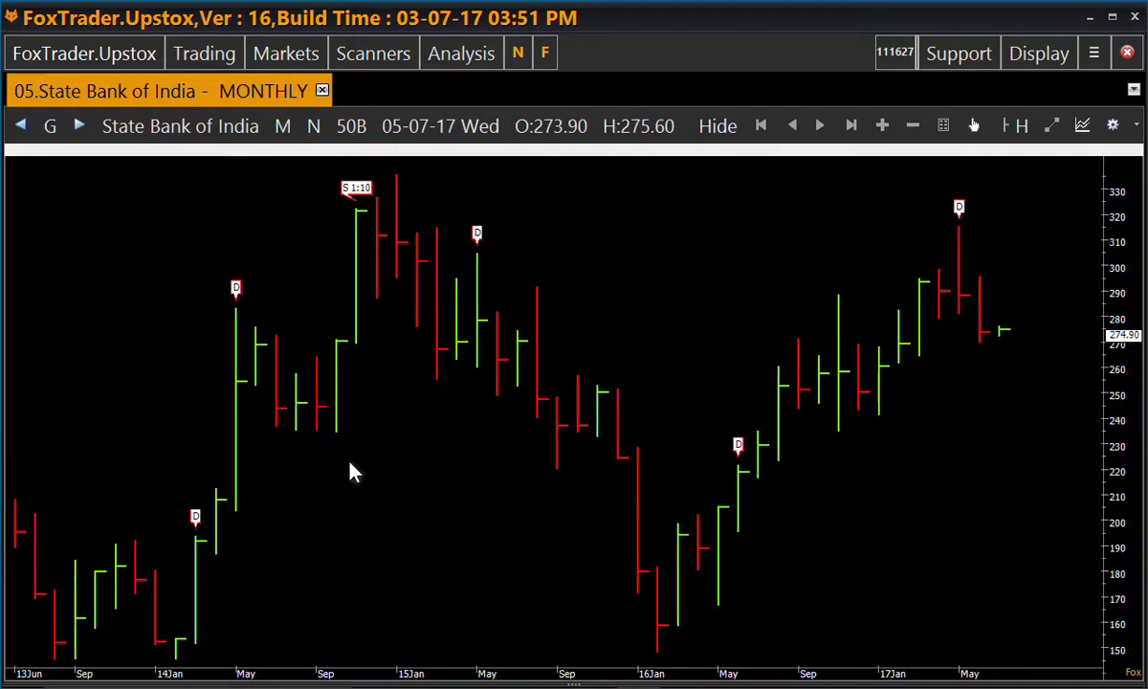
{"action": "left_click", "coordinate": [285, 131]}
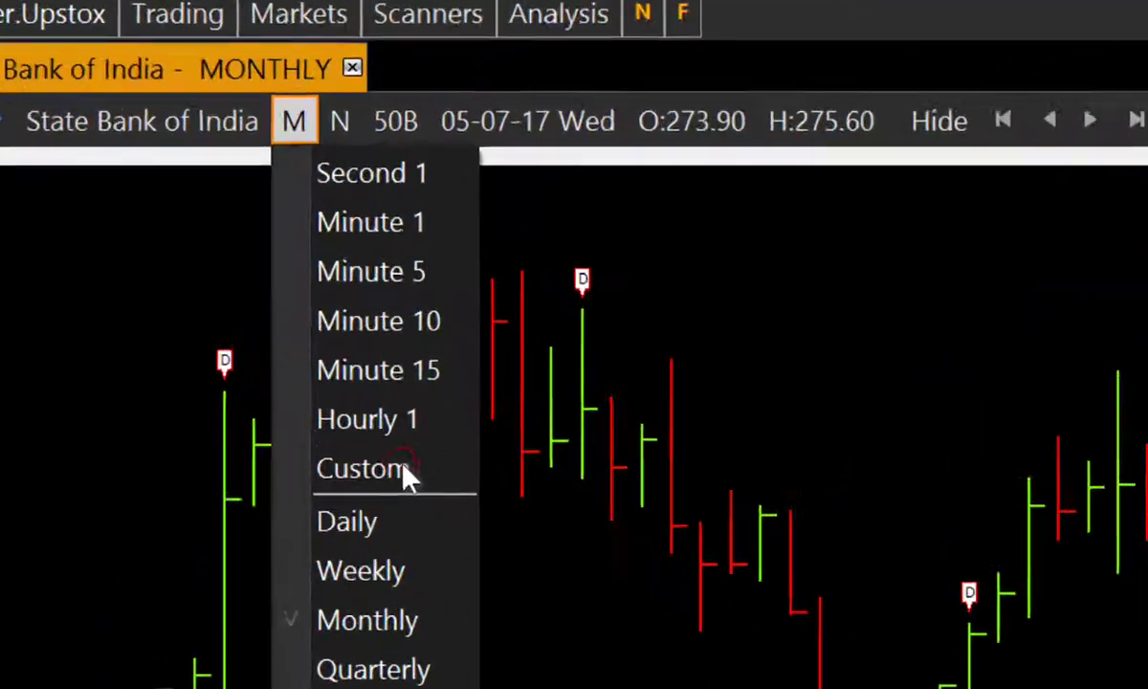
{"action": "left_click", "coordinate": [397, 359]}
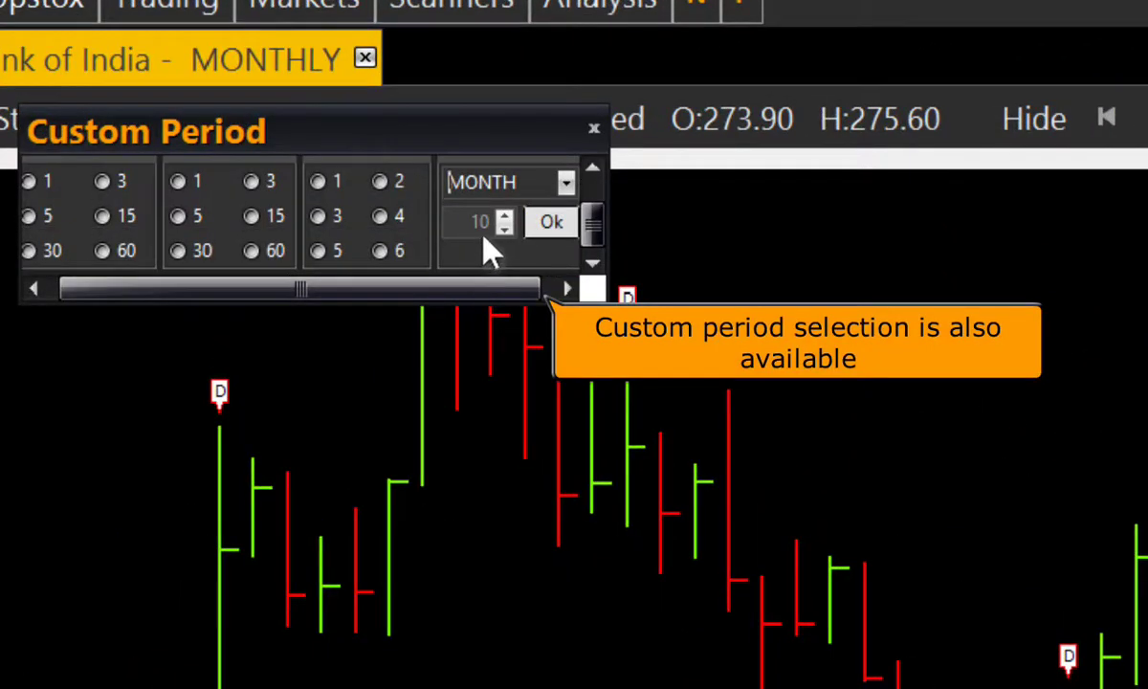
Apply a custom 13 MINUTE period, then press D to return to daily bars
{"action": "left_click", "coordinate": [566, 183]}
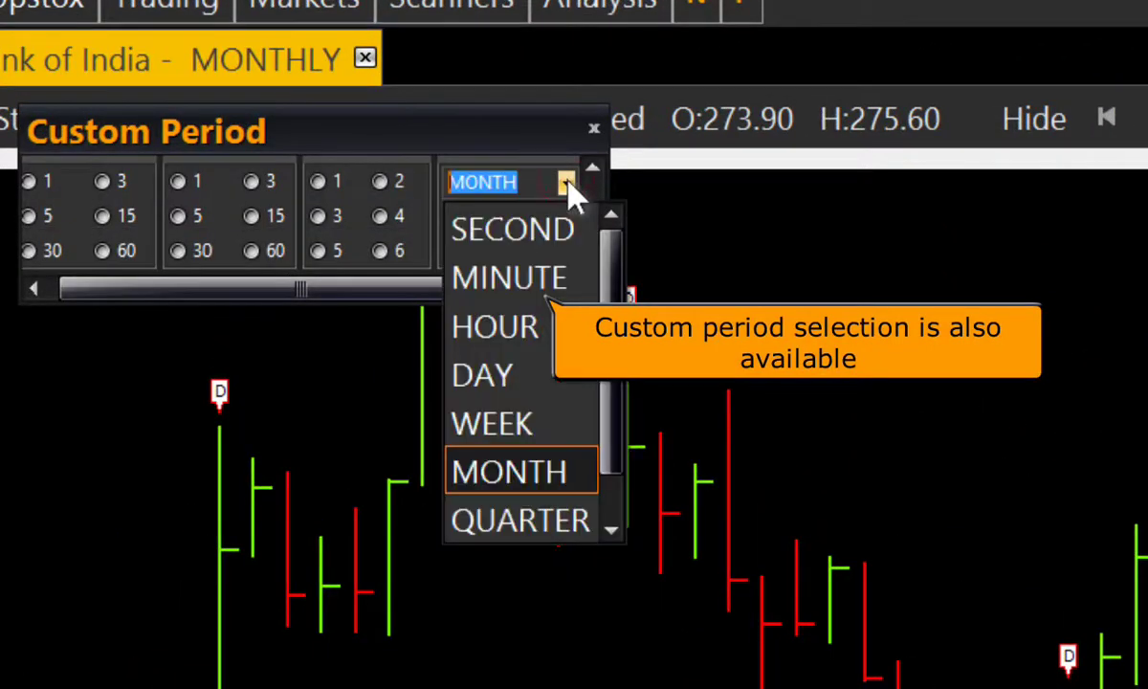
{"action": "left_click", "coordinate": [551, 270]}
{"action": "left_click", "coordinate": [467, 221]}
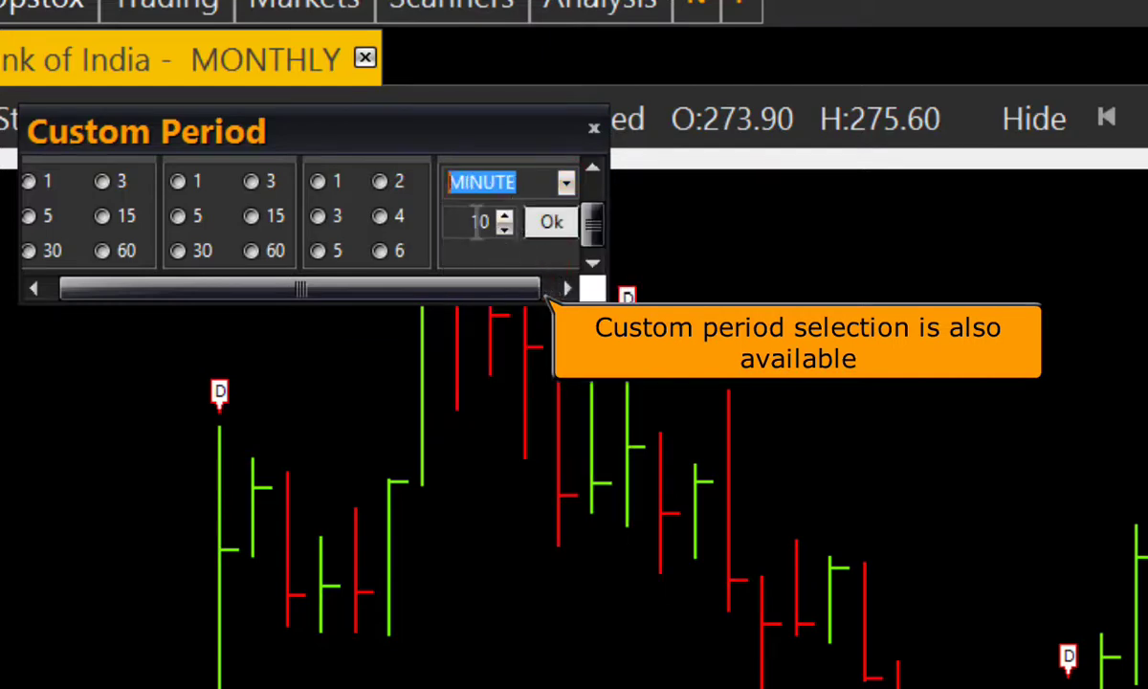
{"action": "double_click", "coordinate": [468, 221]}
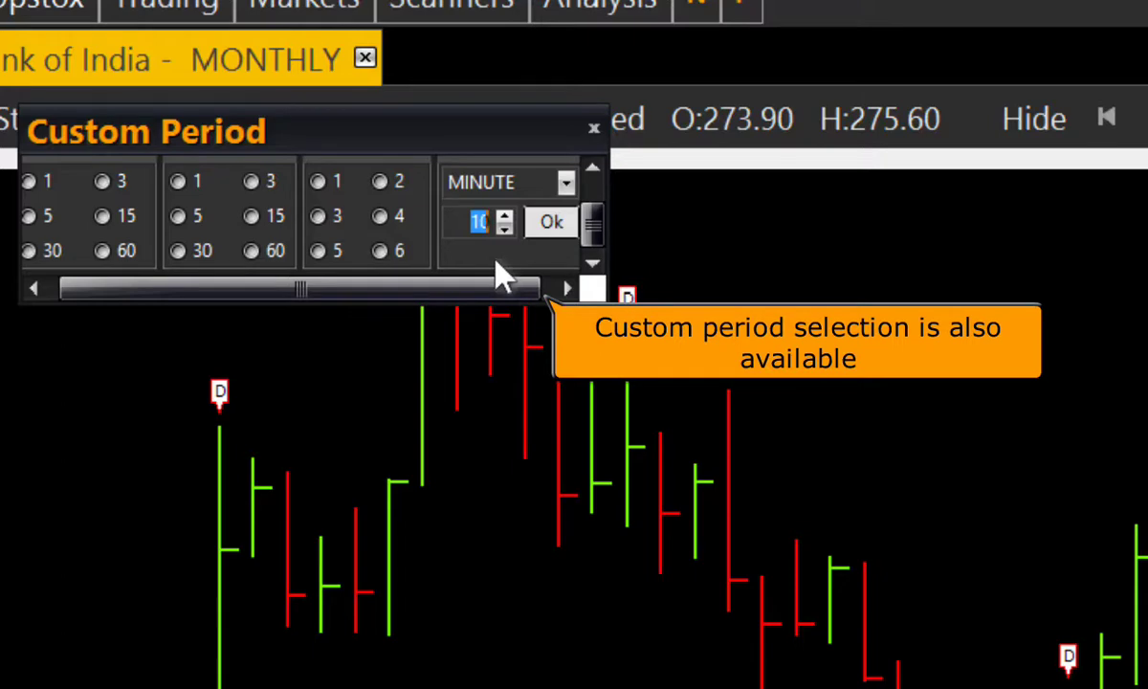
{"action": "type", "text": "13"}
{"action": "left_click", "coordinate": [549, 223]}
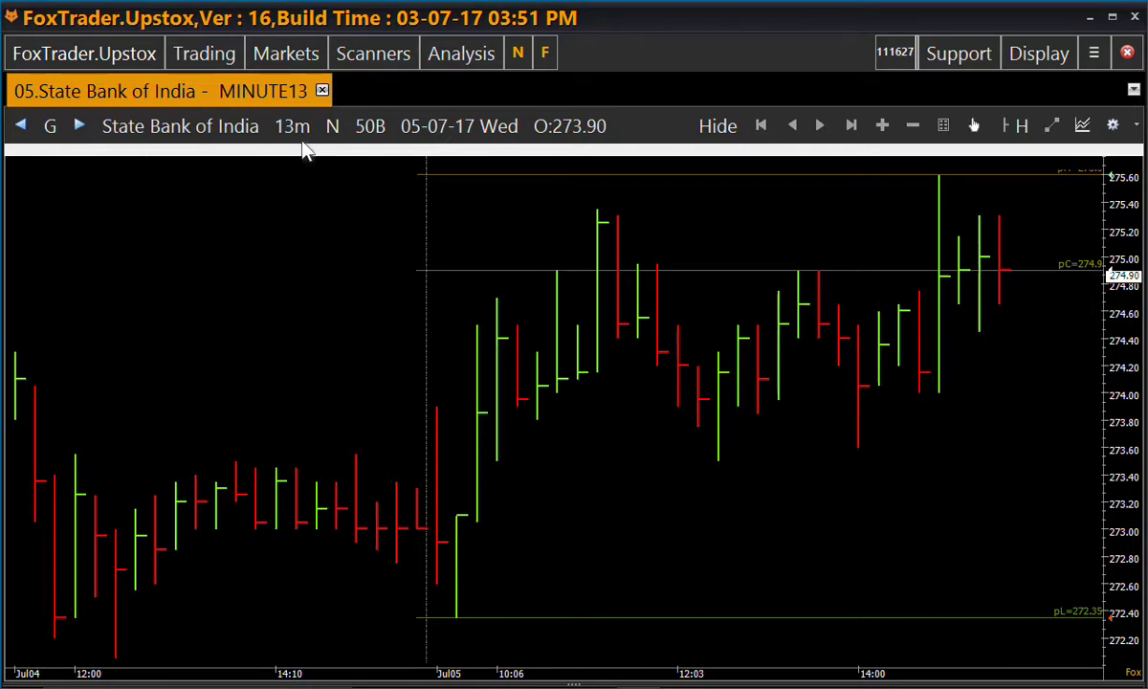
{"action": "key", "text": "d"}
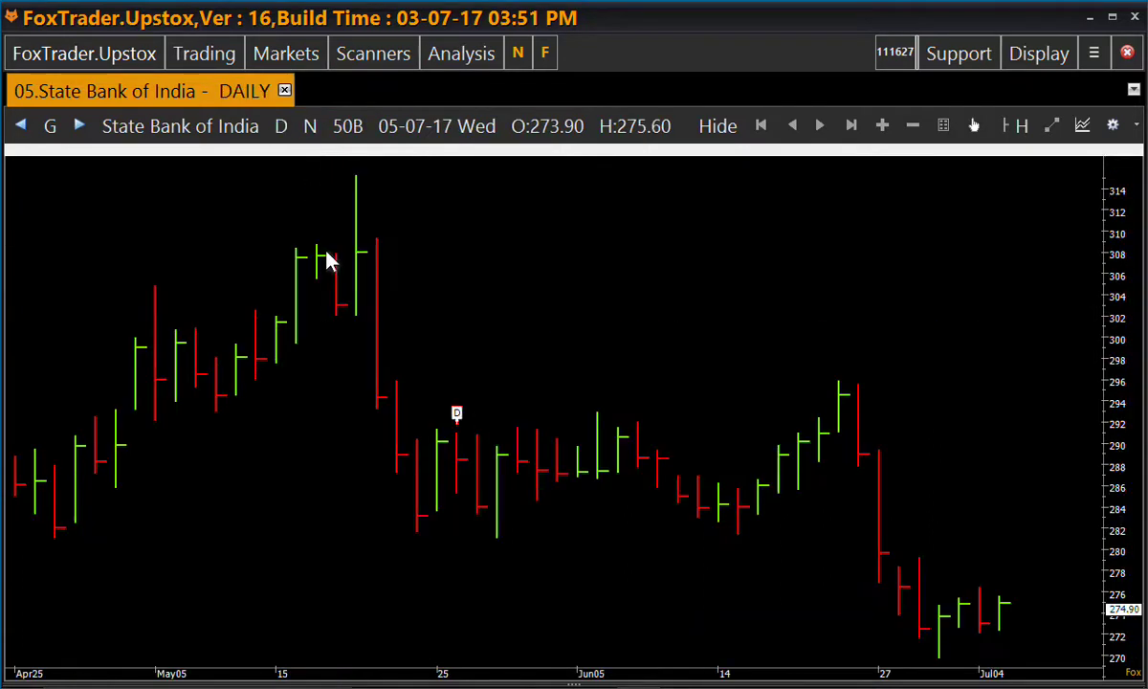
{"action": "left_click", "coordinate": [310, 128]}
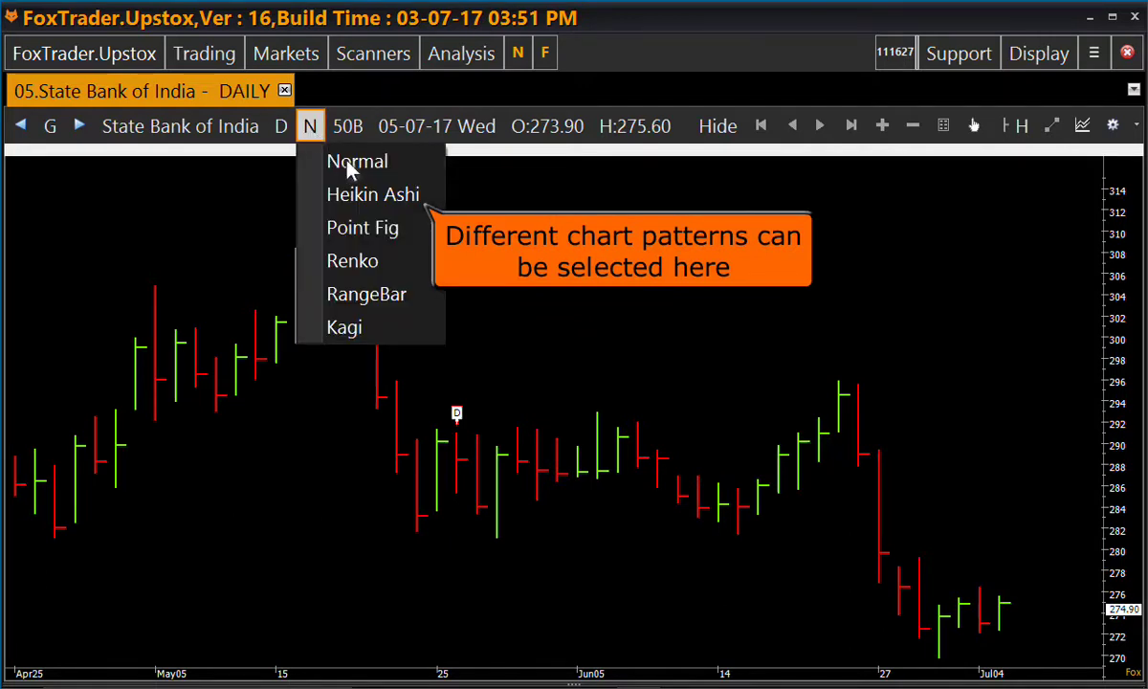
{"action": "left_click", "coordinate": [416, 201]}
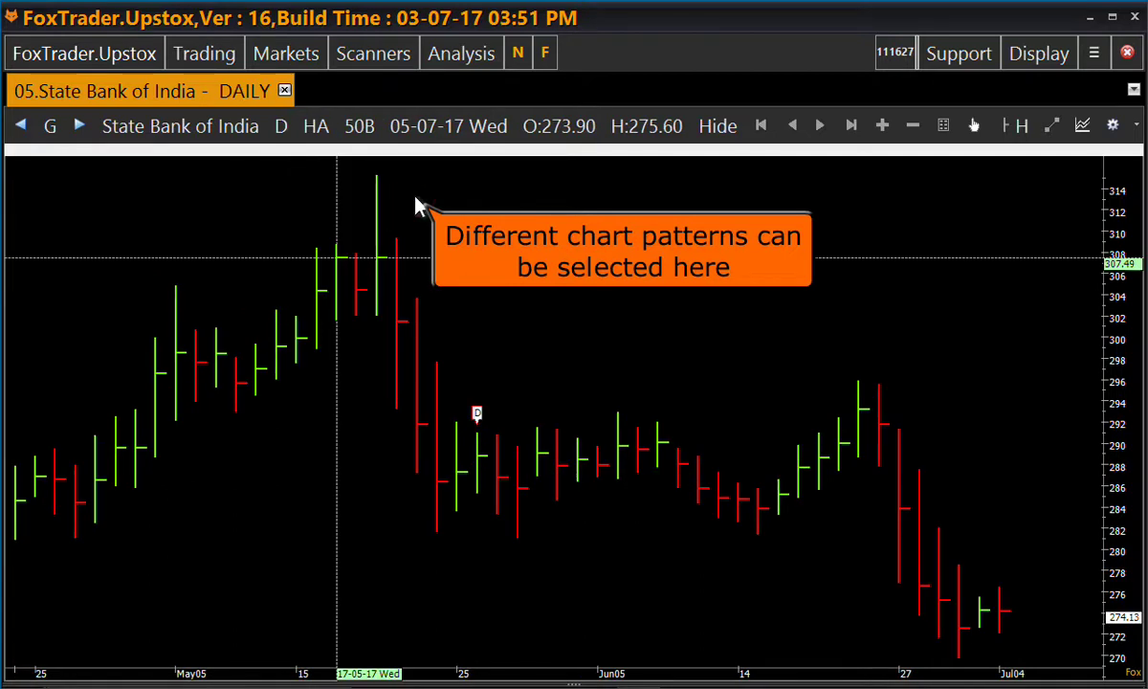
{"action": "left_click", "coordinate": [317, 130]}
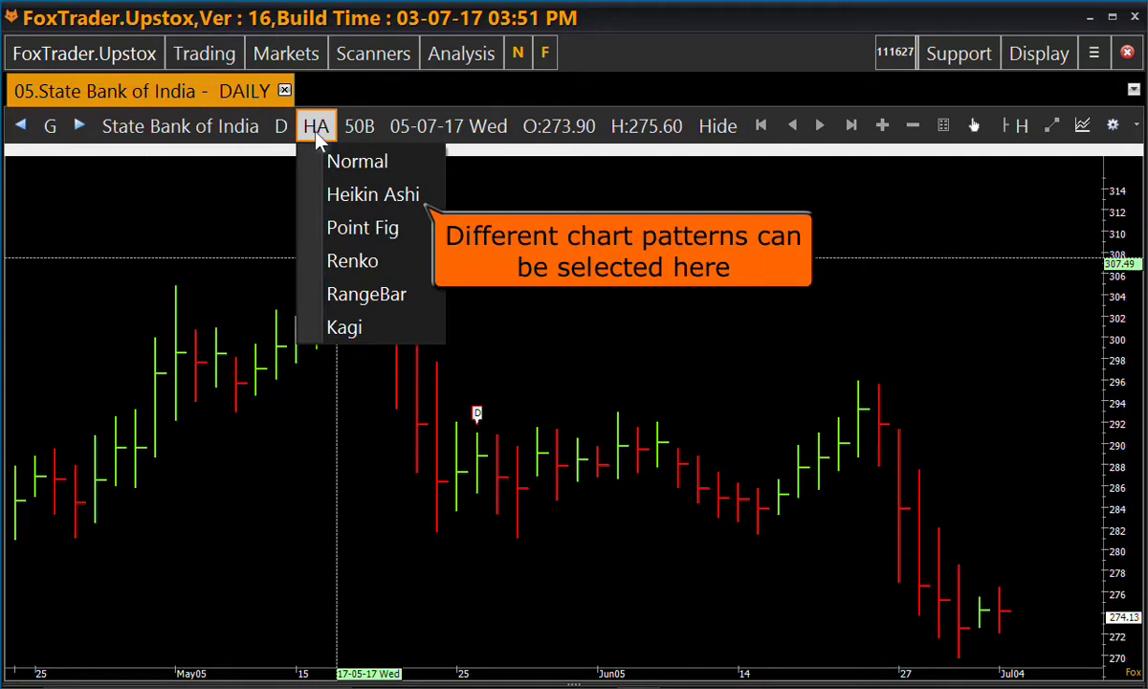
{"action": "left_click", "coordinate": [358, 258]}
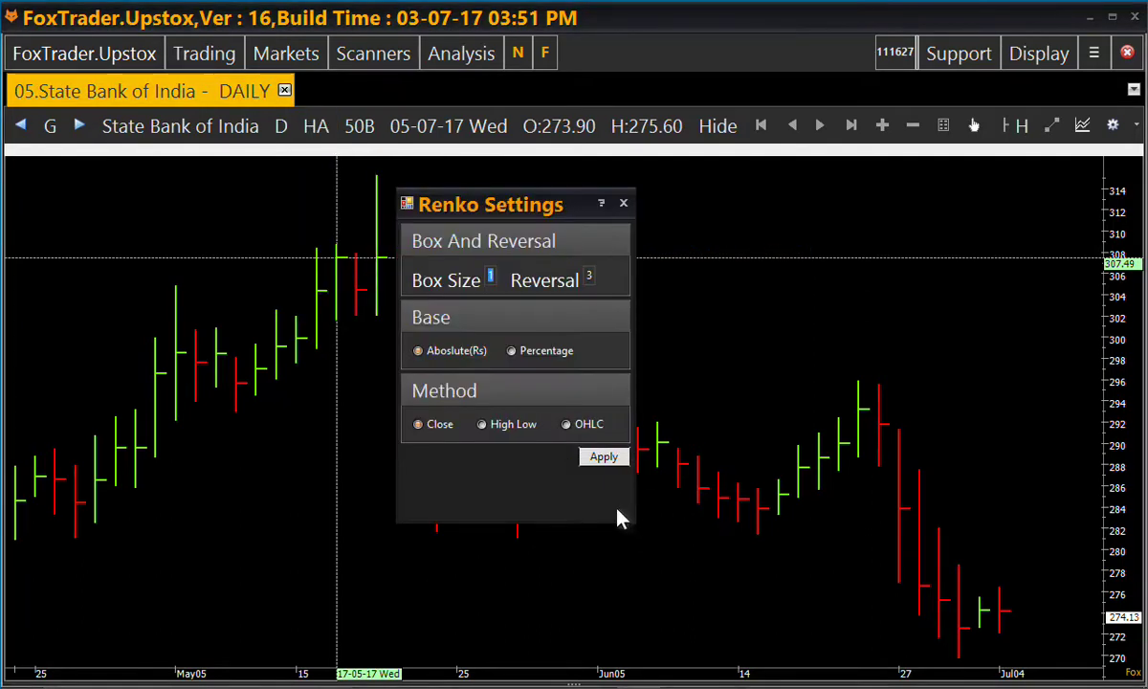
{"action": "left_click", "coordinate": [604, 460]}
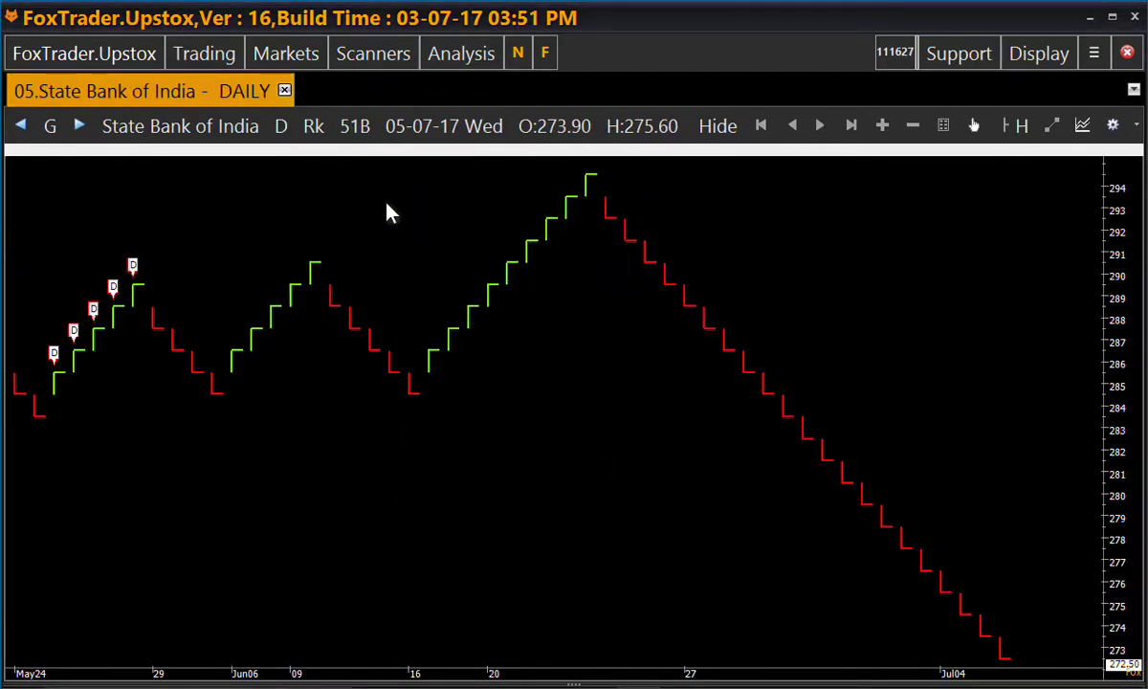
{"action": "left_click", "coordinate": [313, 127]}
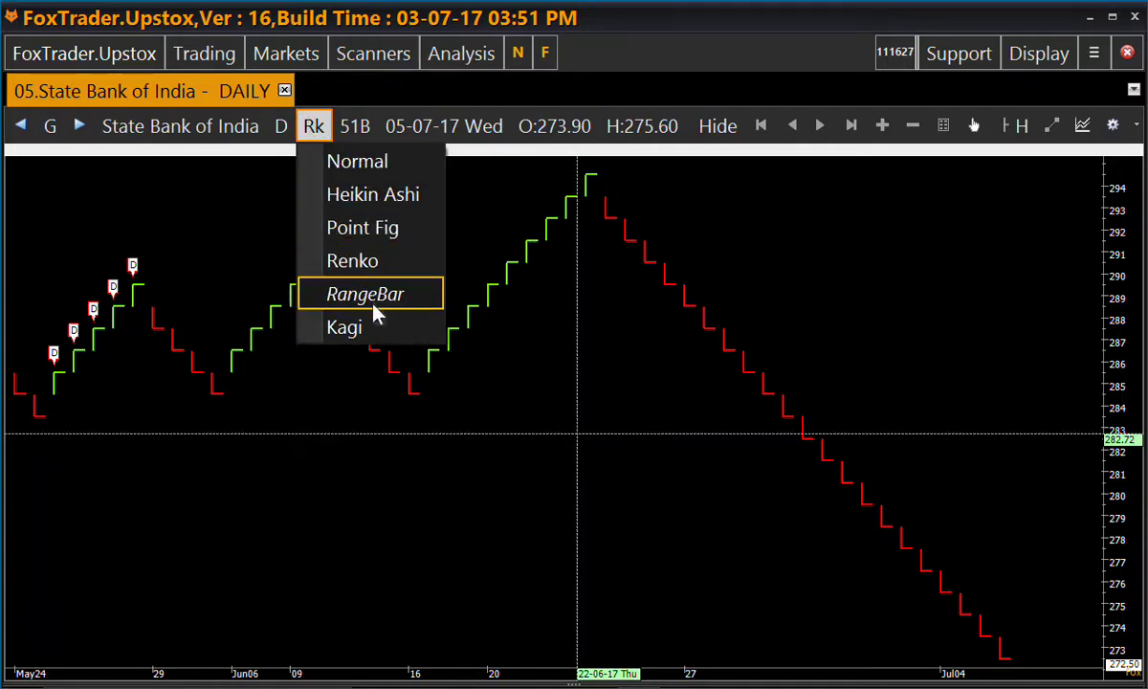
{"action": "left_click", "coordinate": [383, 175]}
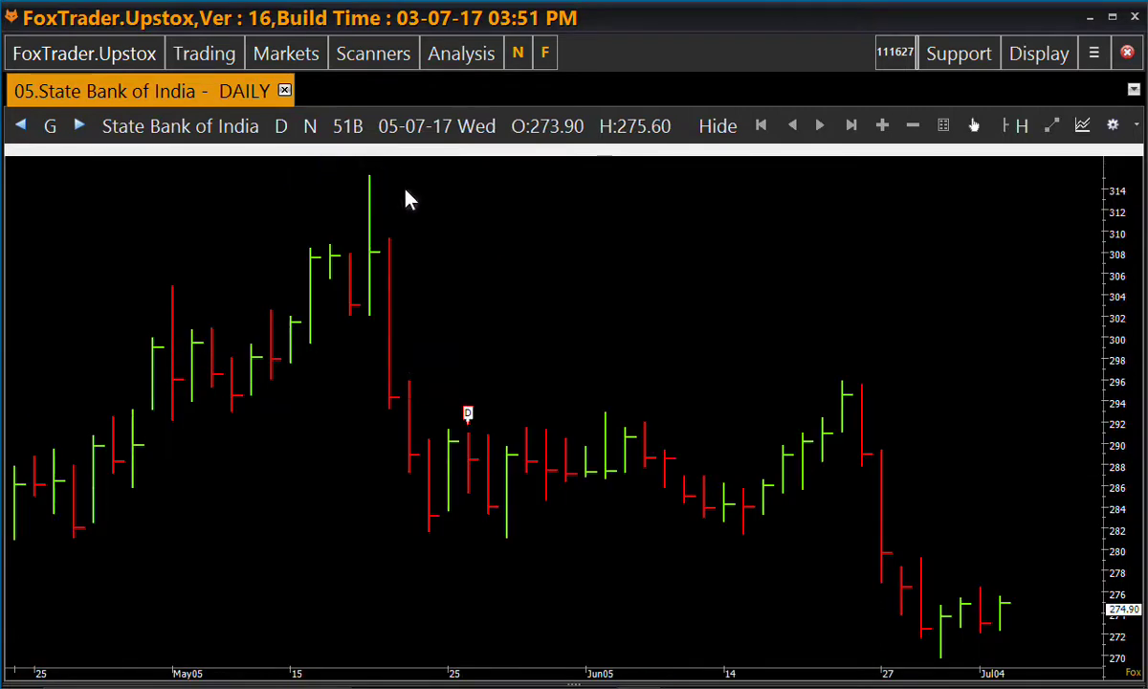
Try 200 Bars and 6 Months, then settle on showing the latest 100 bars
{"action": "left_click", "coordinate": [356, 132]}
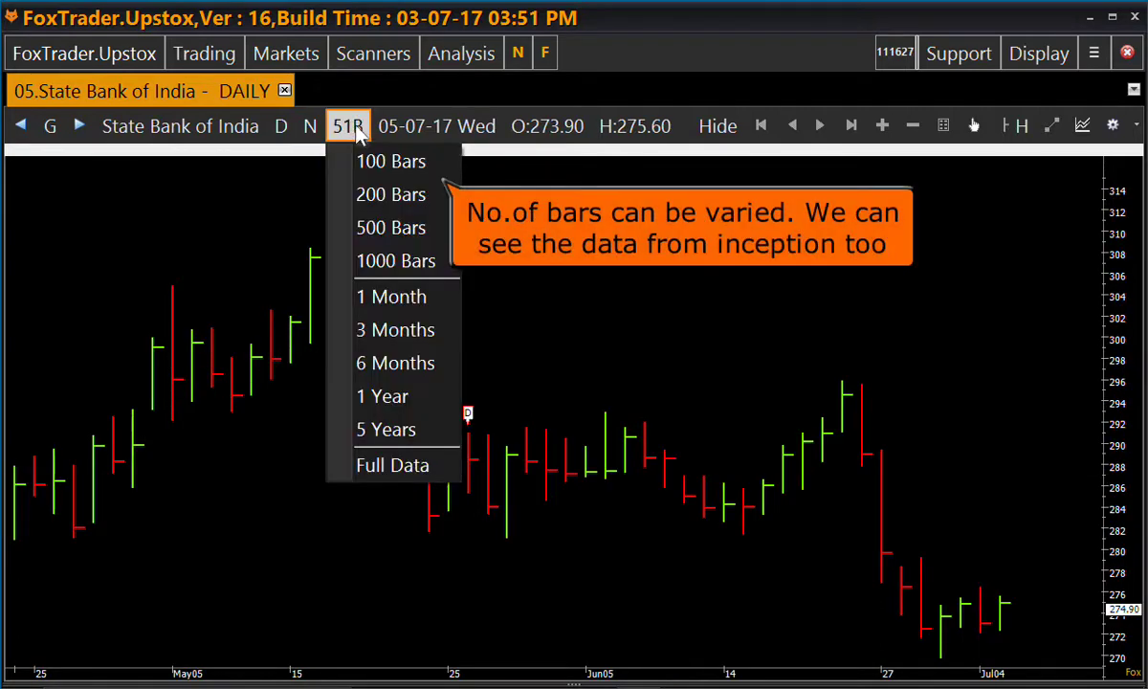
{"action": "left_click", "coordinate": [384, 196]}
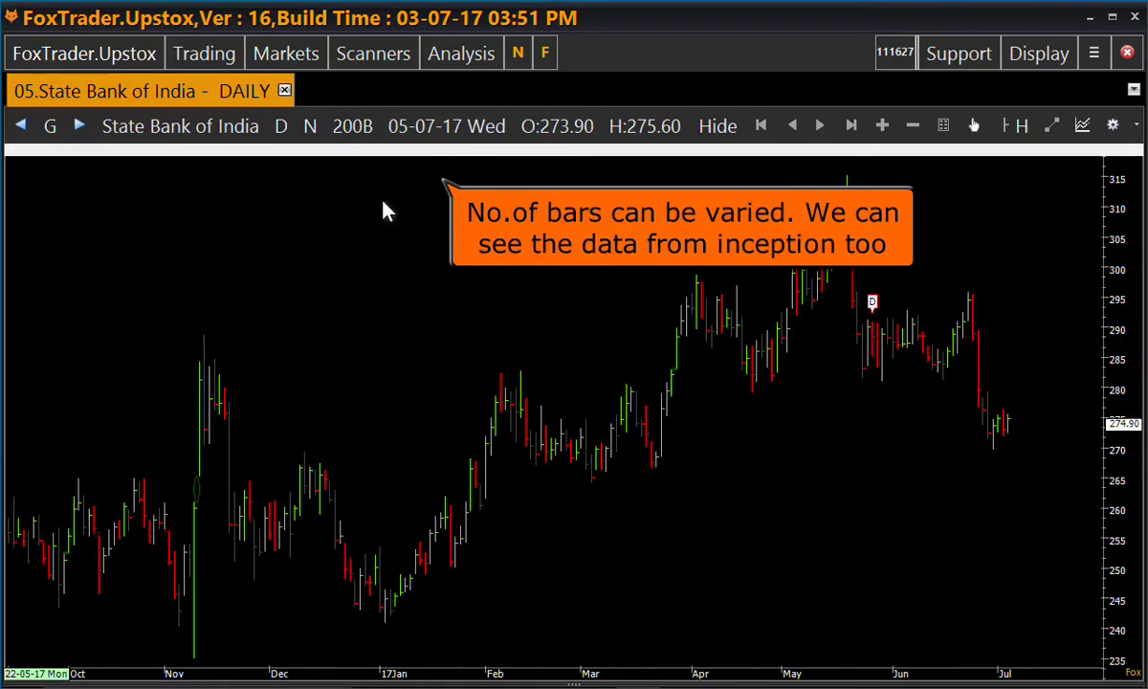
{"action": "left_click", "coordinate": [366, 137]}
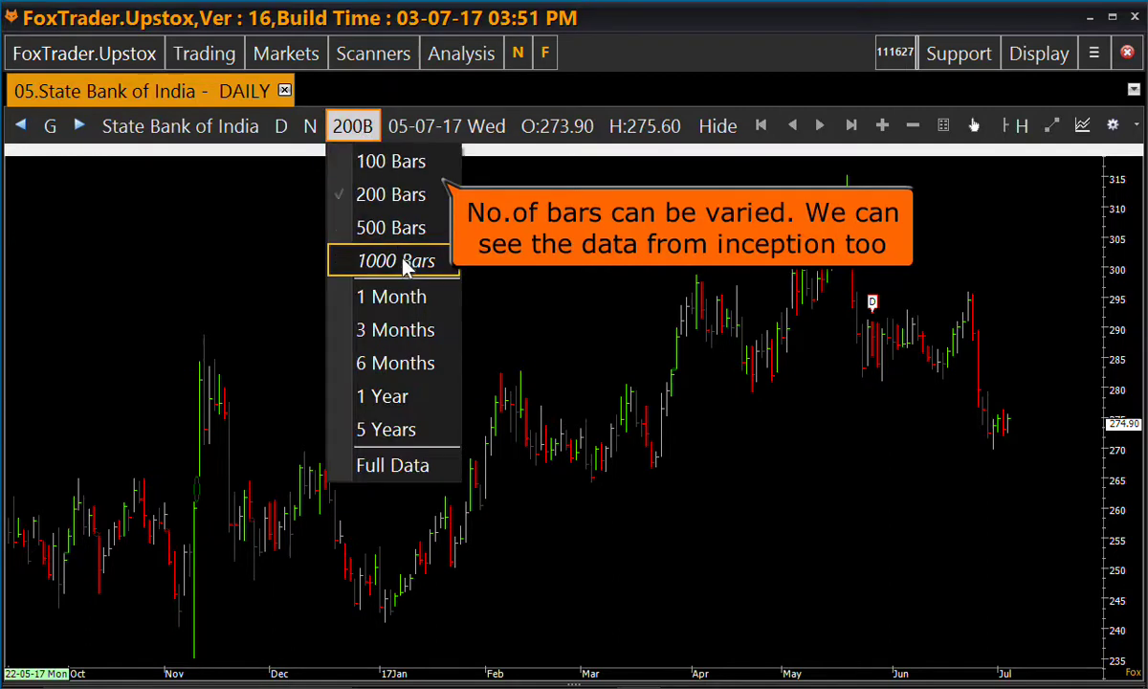
{"action": "left_click", "coordinate": [407, 362]}
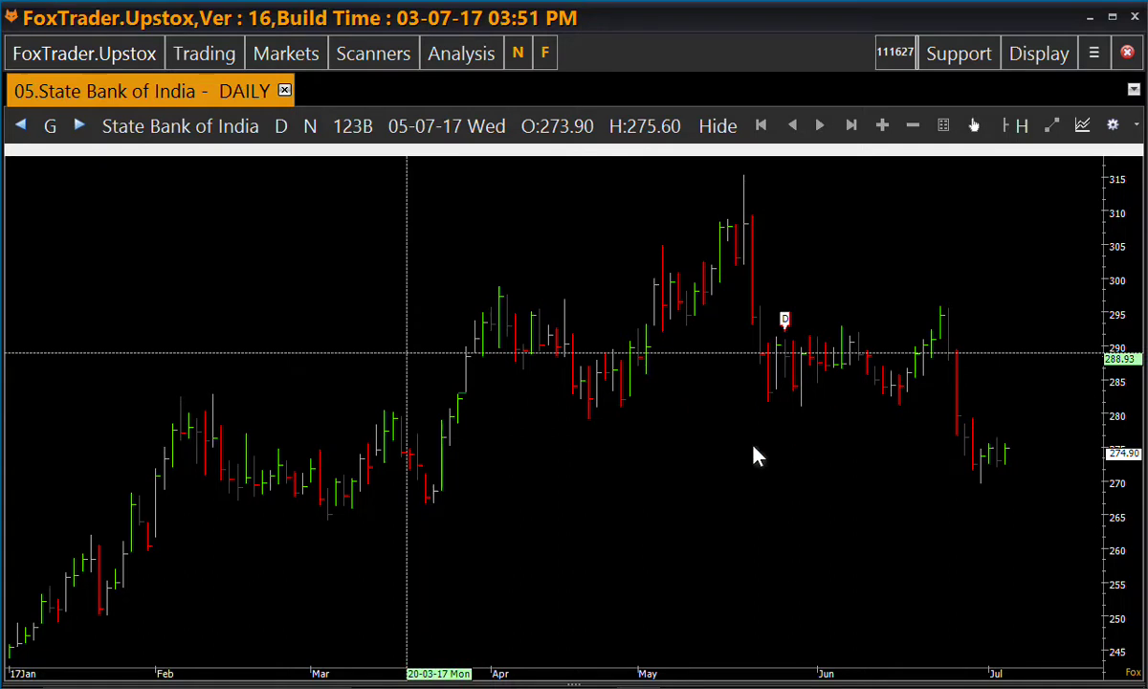
{"action": "left_click", "coordinate": [366, 136]}
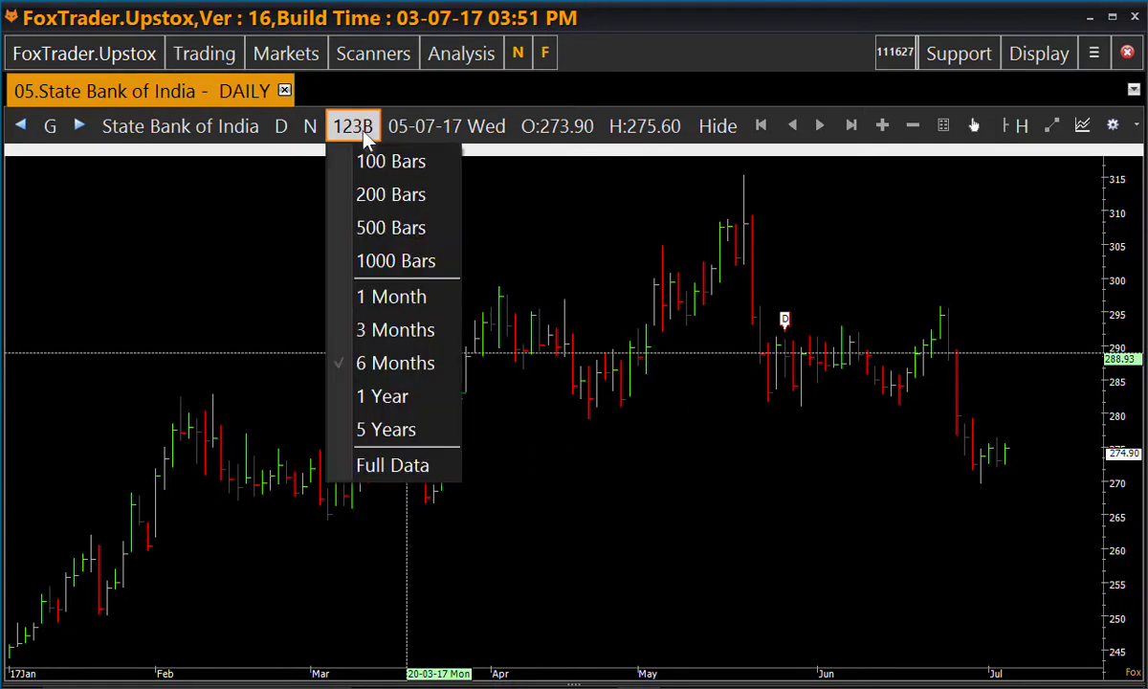
{"action": "left_click", "coordinate": [421, 468]}
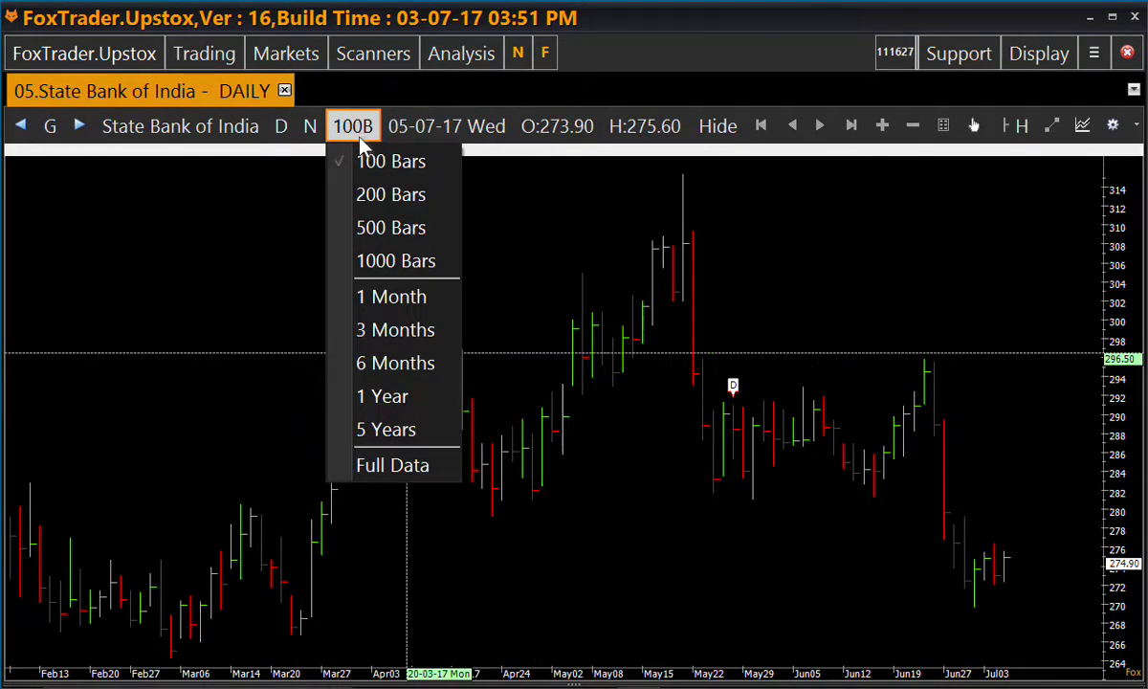
{"action": "left_click", "coordinate": [361, 143]}
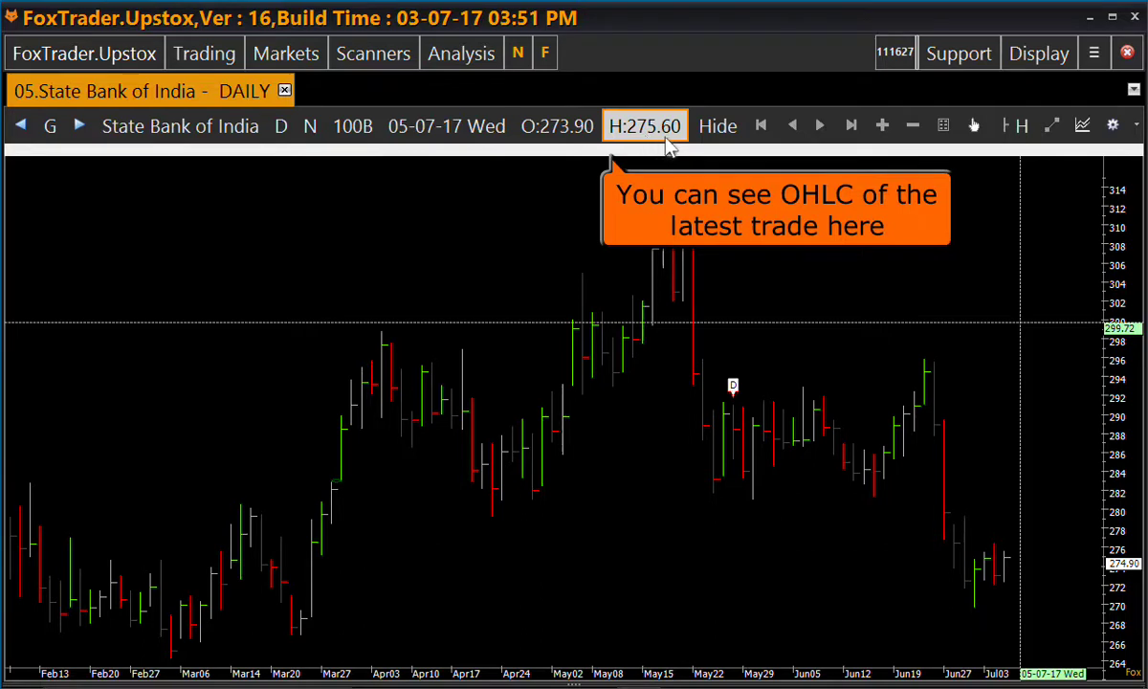
{"action": "left_click", "coordinate": [716, 132]}
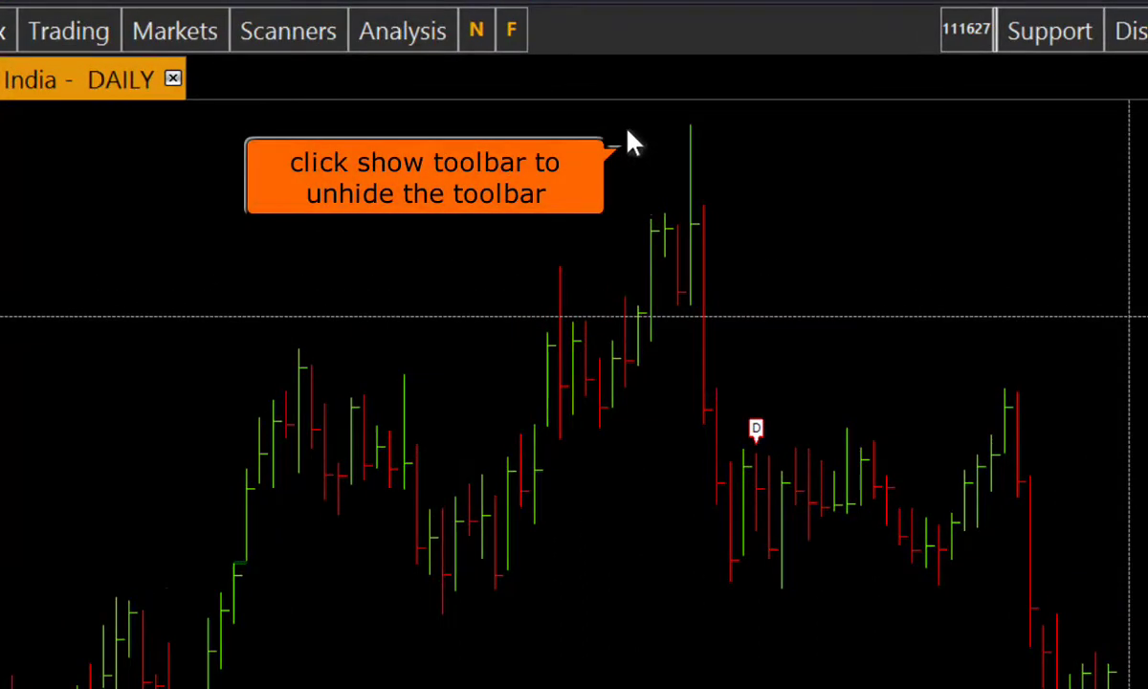
{"action": "right_click", "coordinate": [631, 144]}
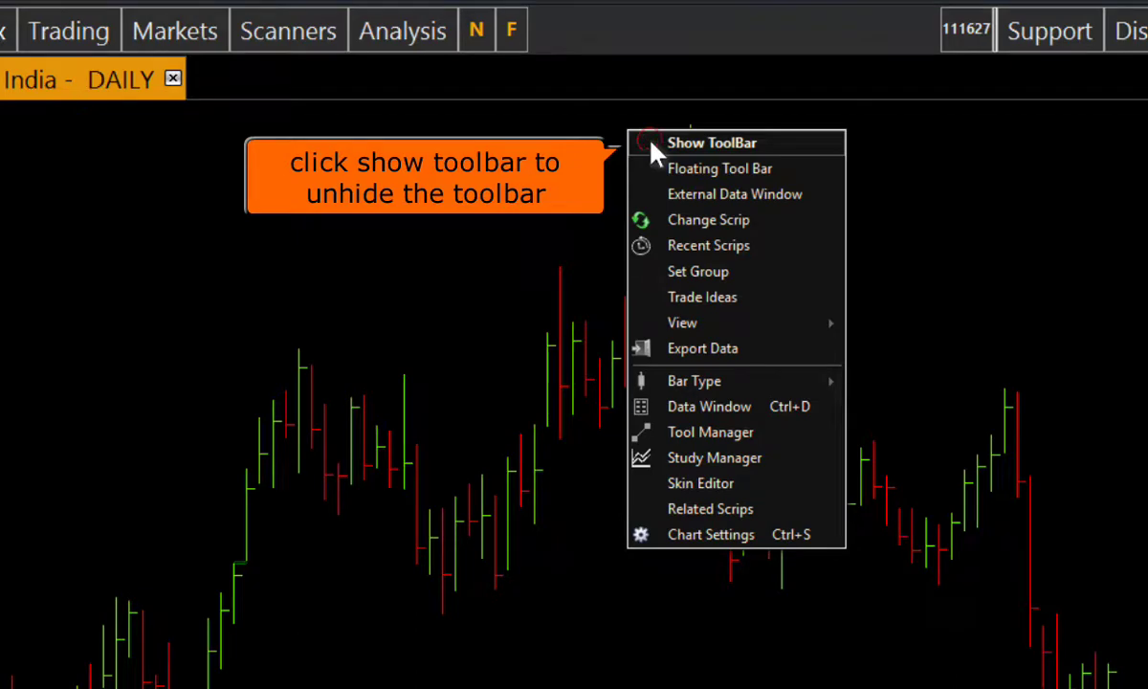
{"action": "left_click", "coordinate": [653, 144]}
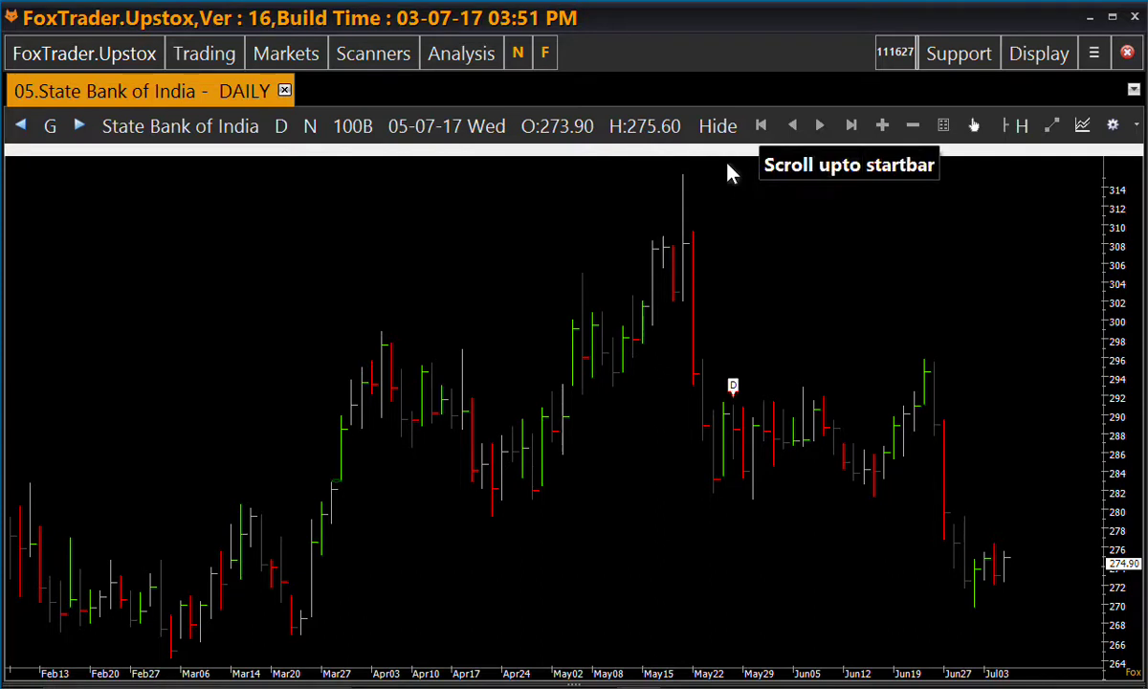
{"action": "left_click", "coordinate": [760, 125]}
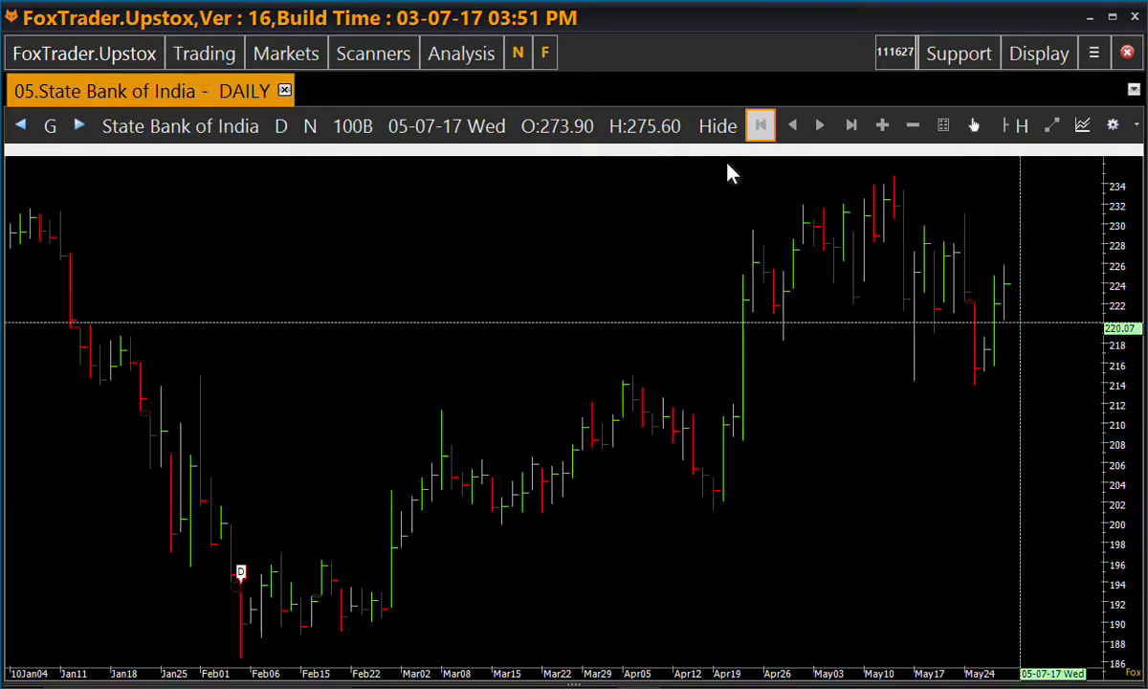
{"action": "left_click", "coordinate": [851, 128]}
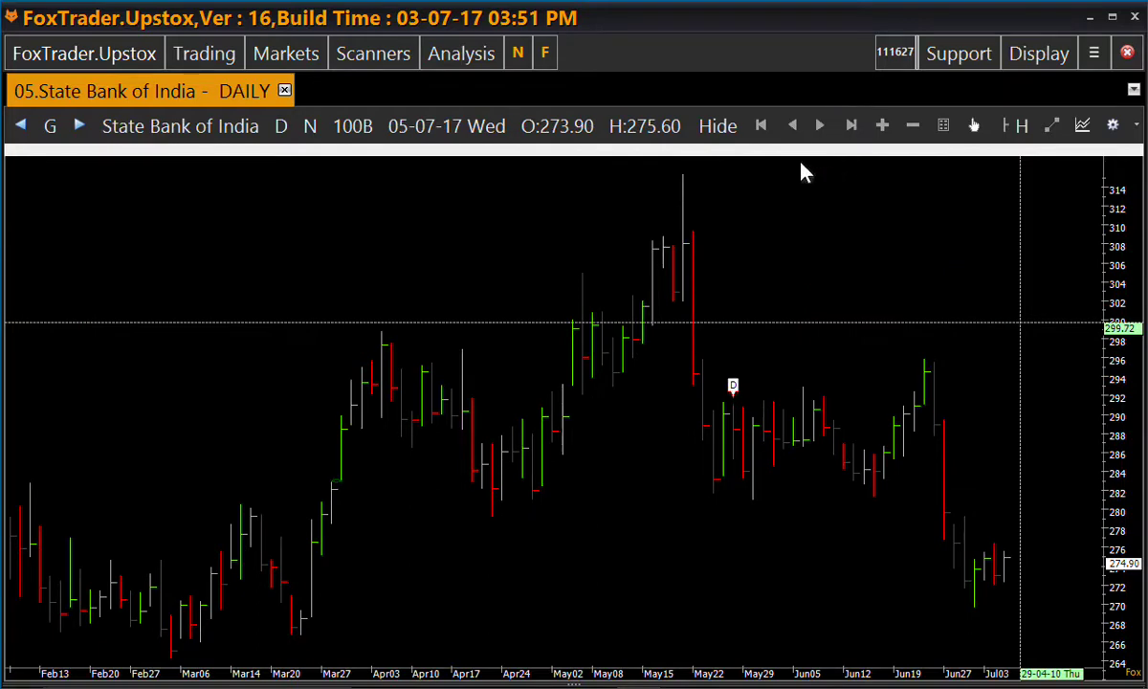
{"action": "left_click", "coordinate": [794, 129]}
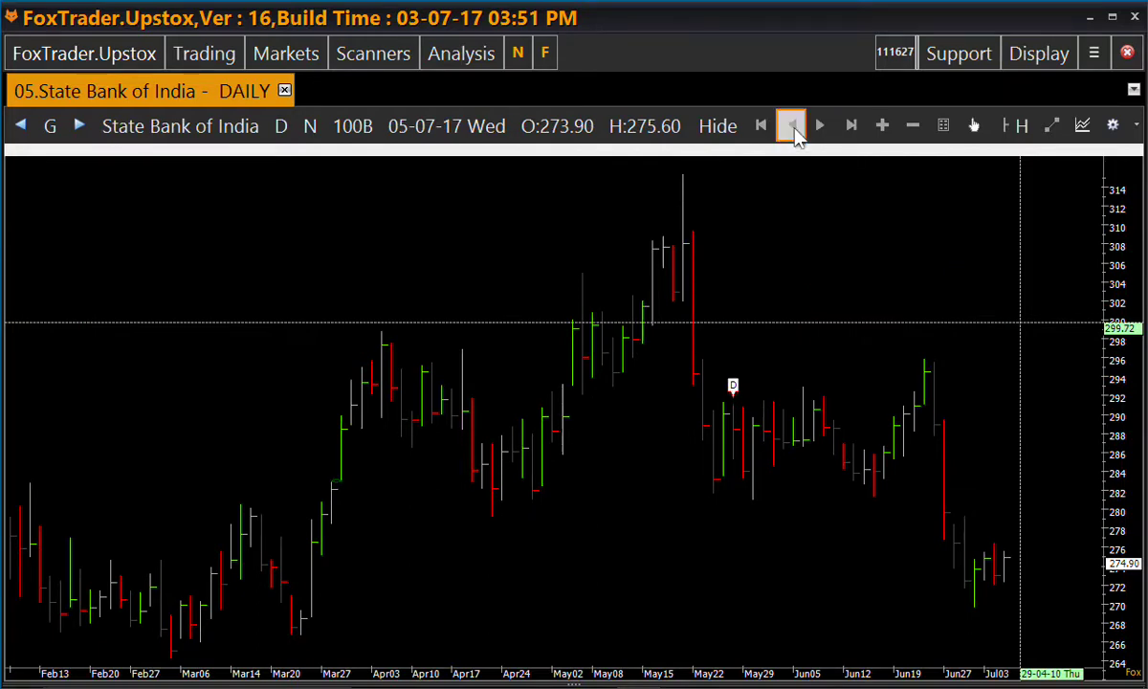
{"action": "left_click", "coordinate": [794, 129]}
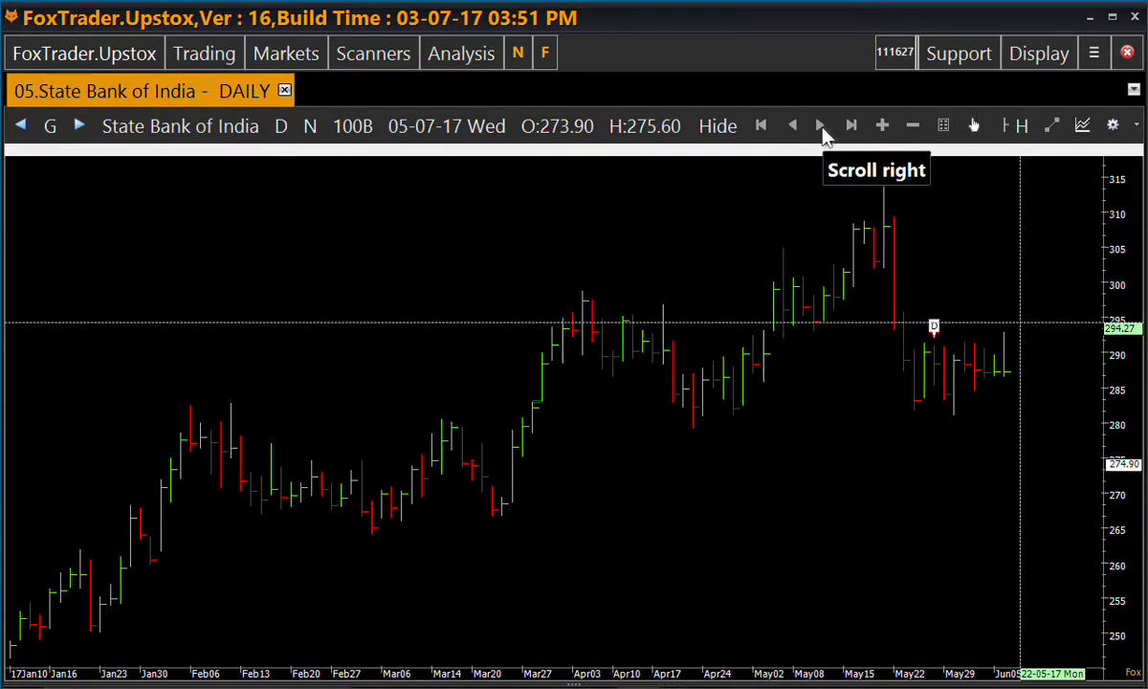
{"action": "left_click", "coordinate": [823, 132]}
{"action": "left_click", "coordinate": [824, 132]}
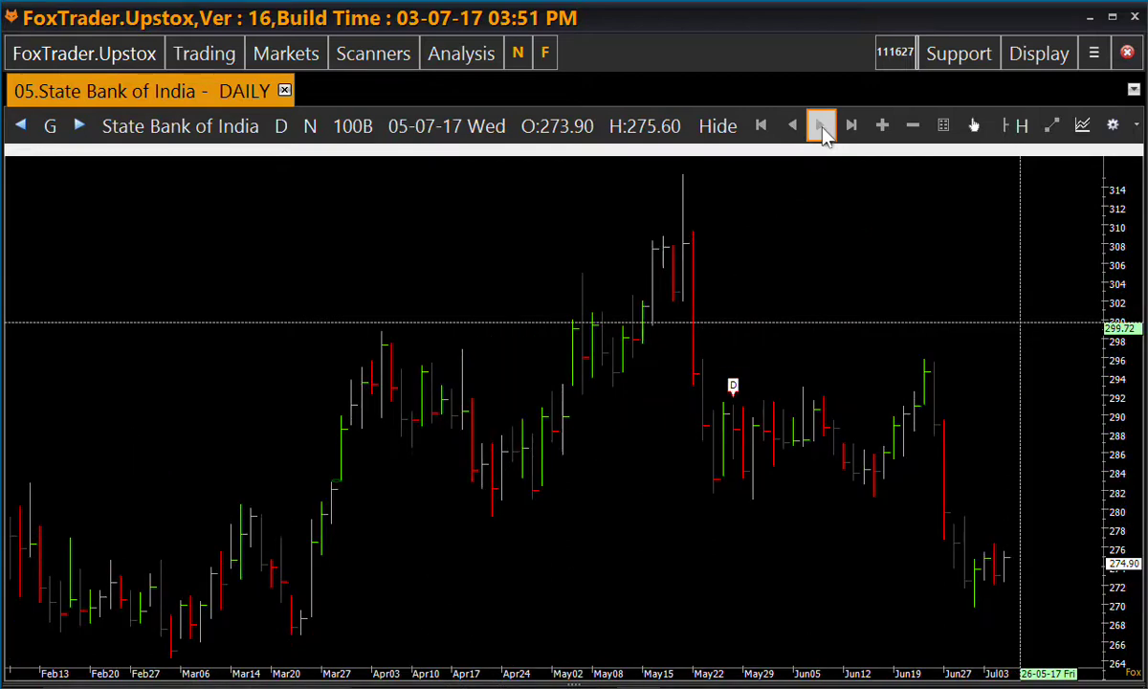
Zoom out three steps to 172 bars, then zoom in five steps to about 42 bars
{"action": "left_click", "coordinate": [882, 126]}
{"action": "left_click", "coordinate": [882, 126]}
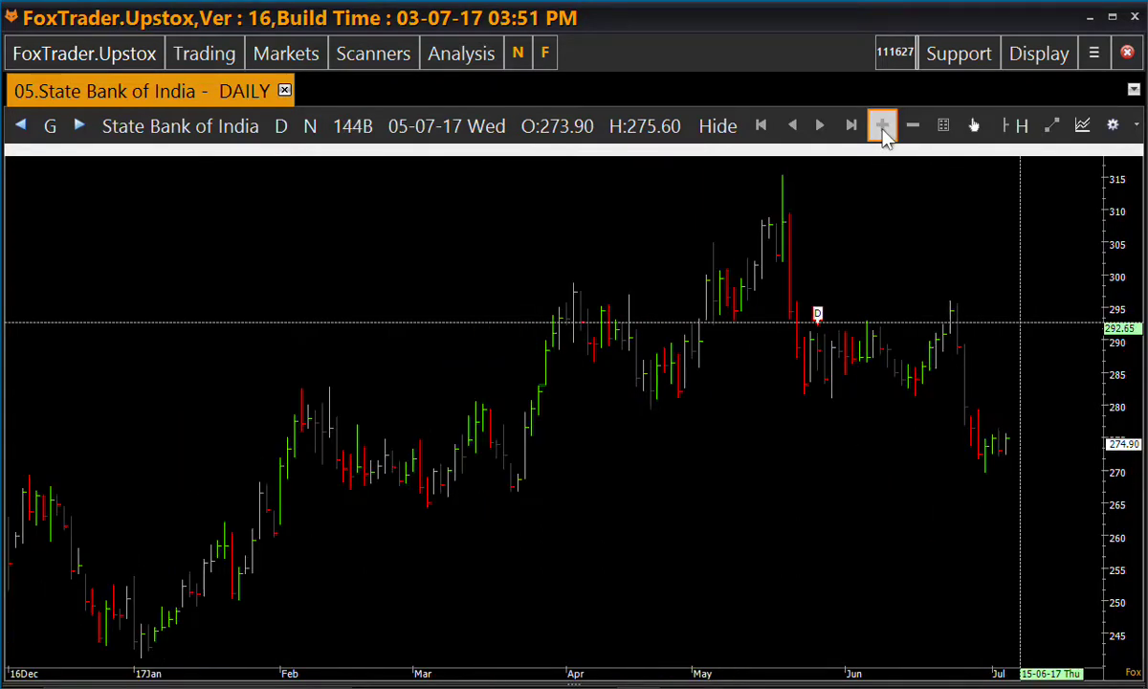
{"action": "left_click", "coordinate": [882, 129]}
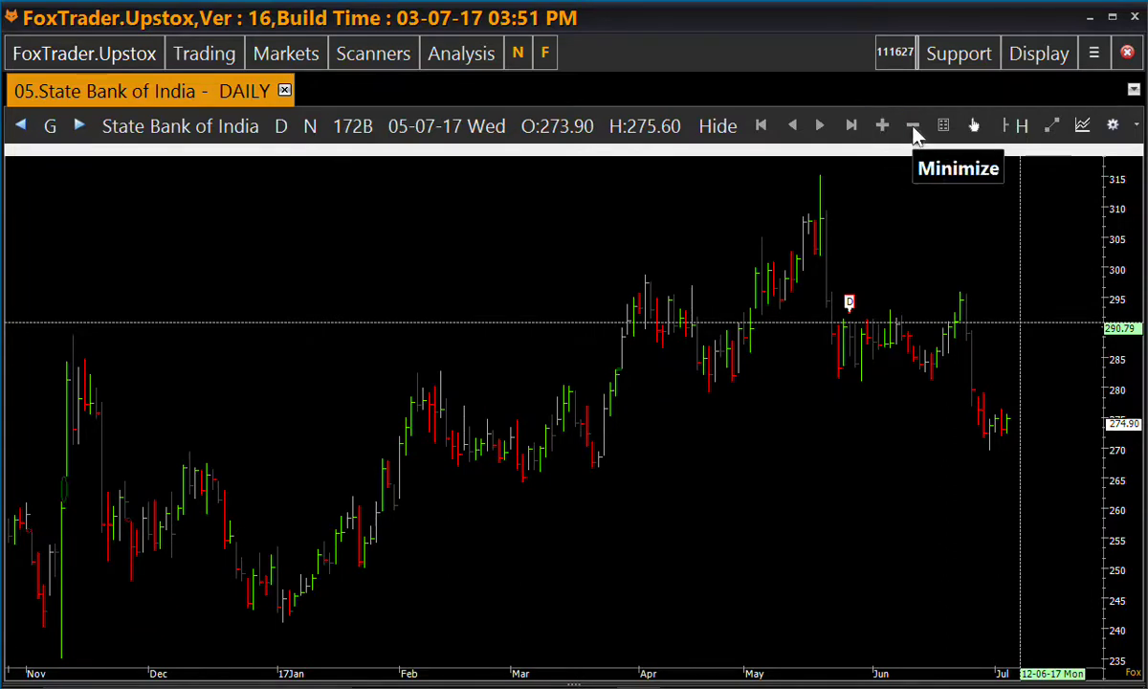
{"action": "left_click", "coordinate": [914, 131]}
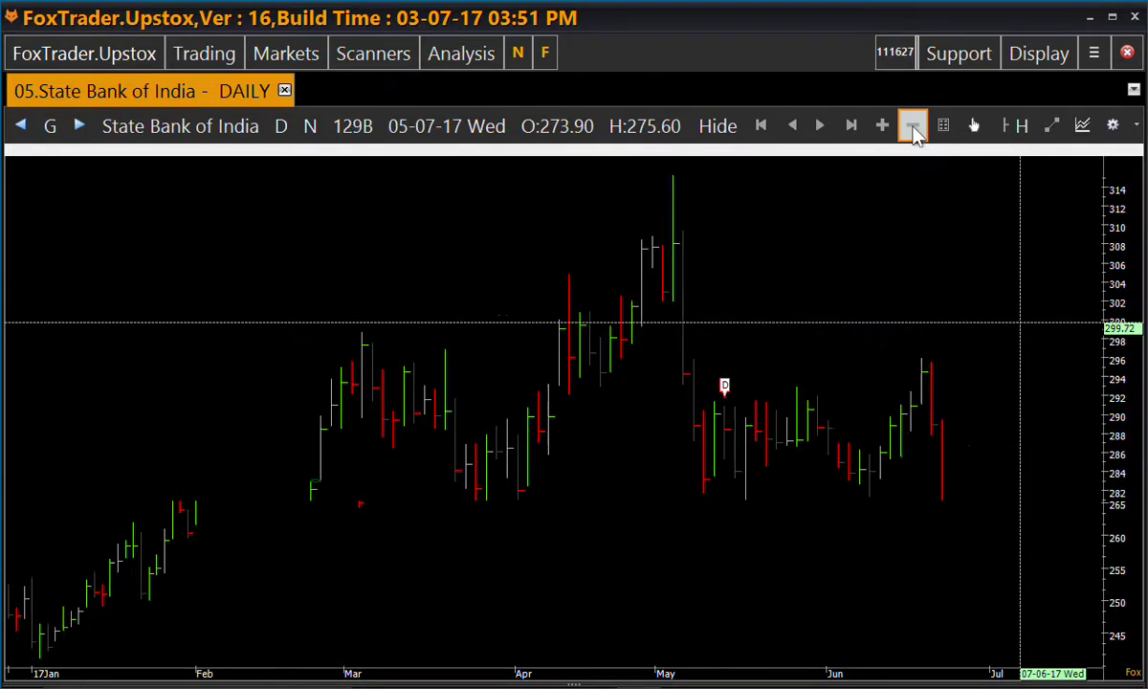
{"action": "left_click", "coordinate": [913, 131]}
{"action": "left_click", "coordinate": [913, 131]}
{"action": "left_click", "coordinate": [914, 132]}
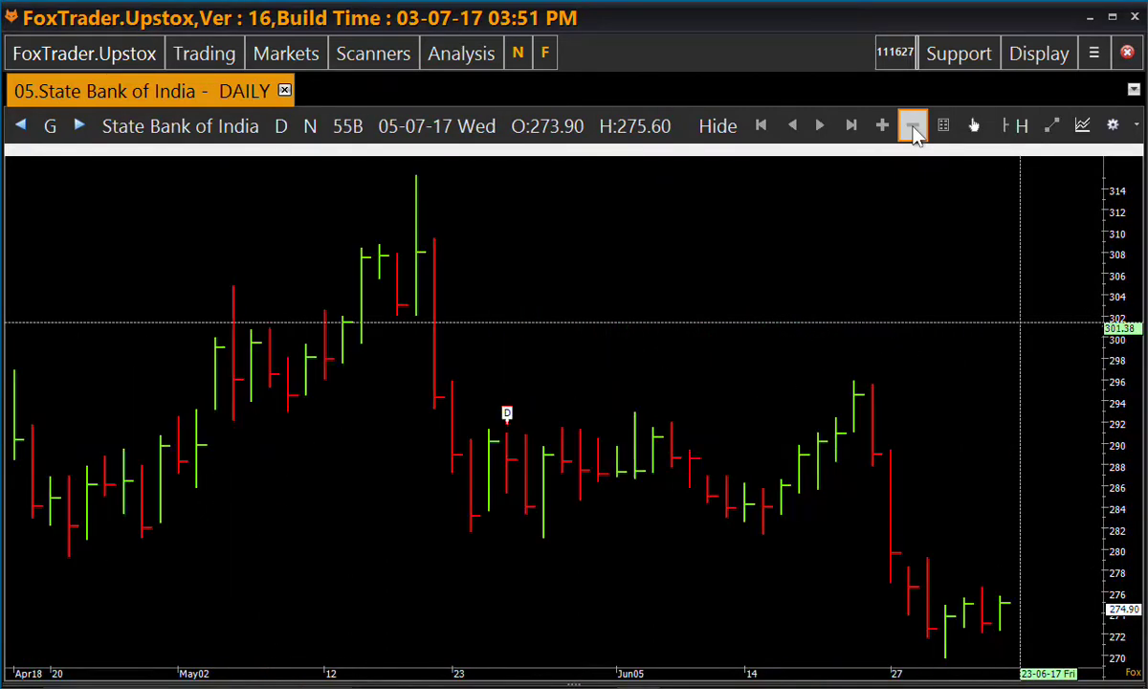
{"action": "left_click", "coordinate": [914, 131]}
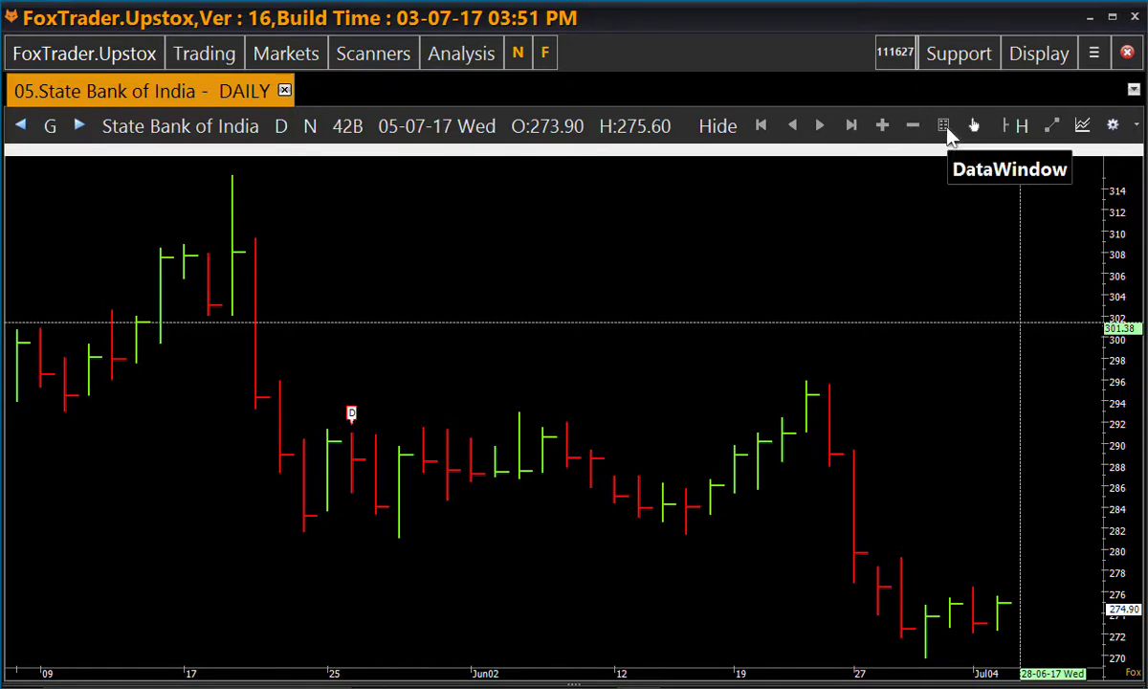
{"action": "left_click", "coordinate": [943, 126]}
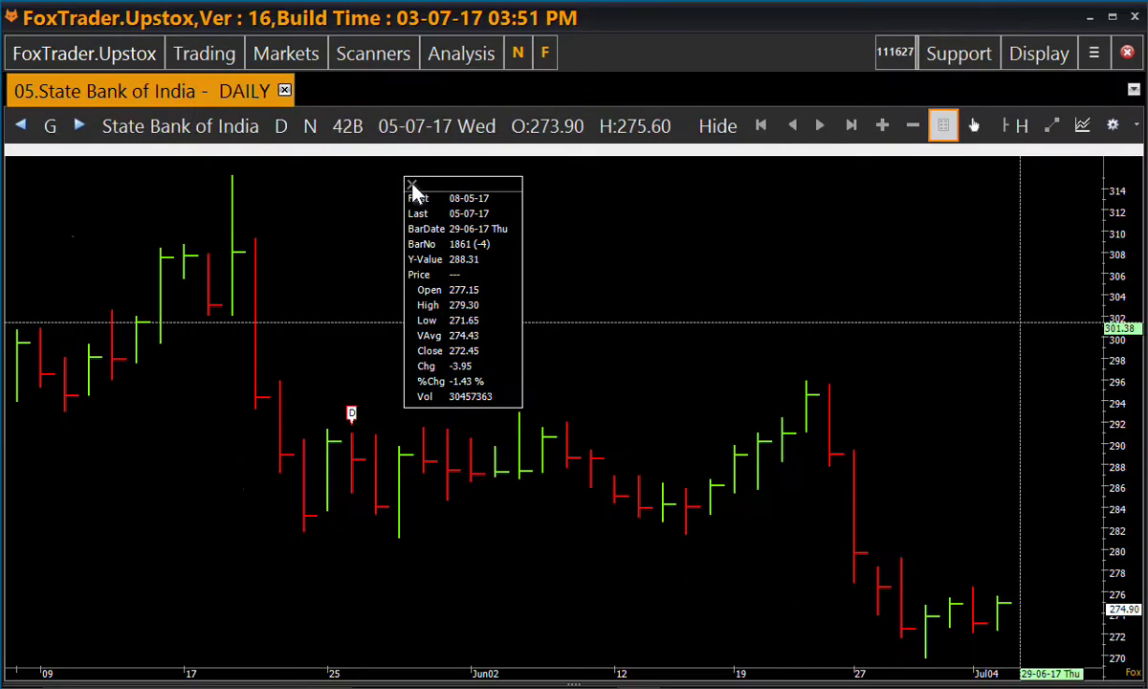
{"action": "left_click", "coordinate": [410, 184]}
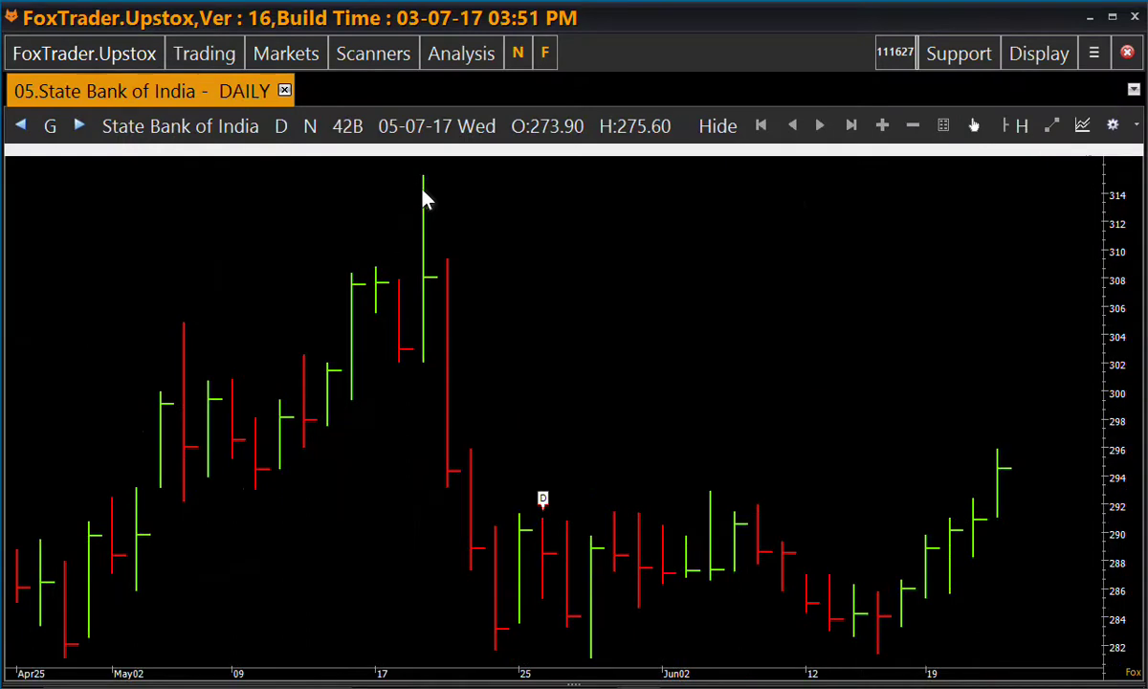
Pan back to early April bars, return to the latest bars, then toggle interaction mode
{"action": "left_click", "coordinate": [975, 125]}
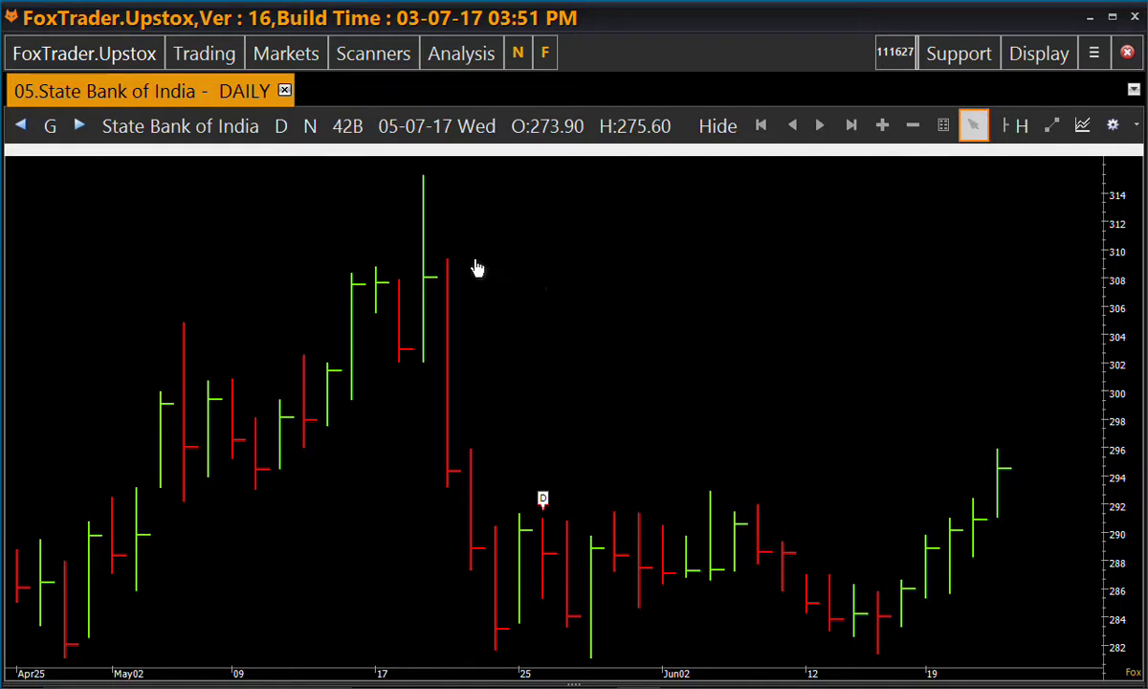
{"action": "left_click_drag", "start_coordinate": [479, 261], "coordinate": [703, 261]}
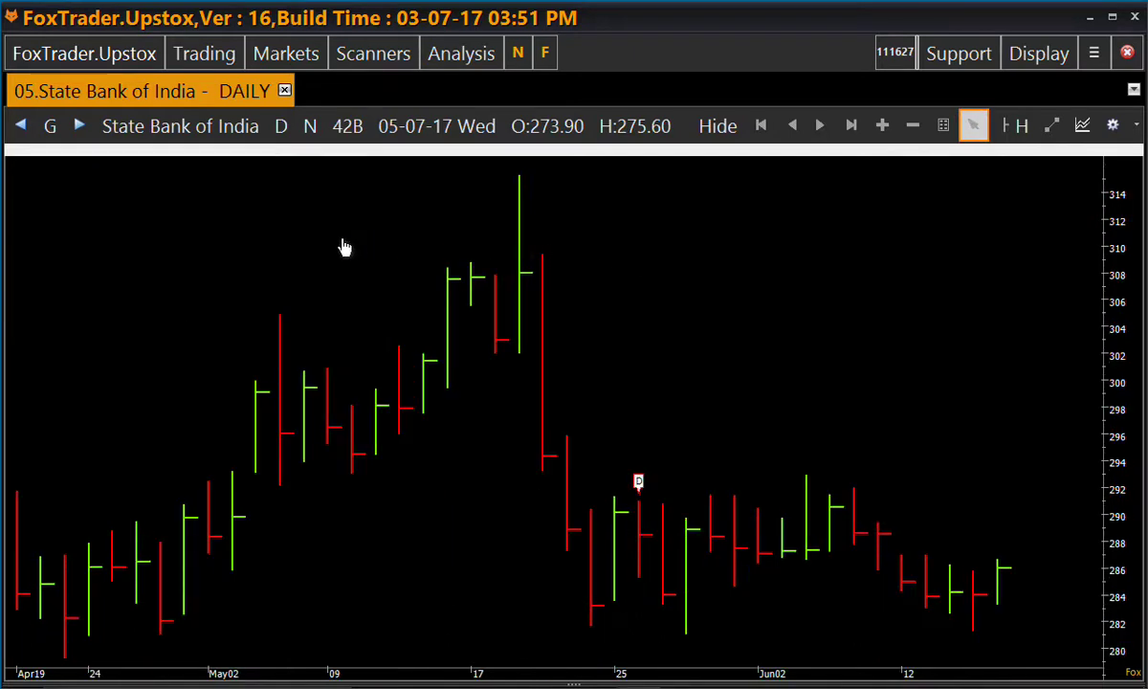
{"action": "left_click_drag", "start_coordinate": [344, 248], "coordinate": [561, 245]}
{"action": "left_click_drag", "start_coordinate": [289, 300], "coordinate": [468, 299]}
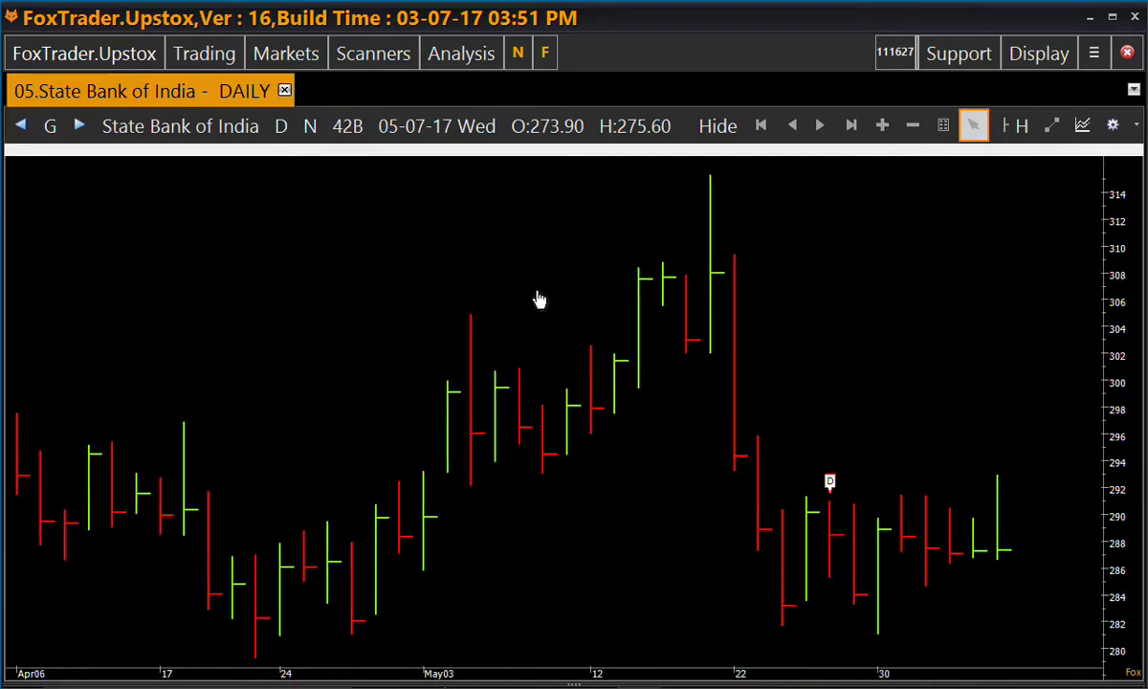
{"action": "left_click_drag", "start_coordinate": [679, 290], "coordinate": [425, 282]}
{"action": "left_click_drag", "start_coordinate": [605, 295], "coordinate": [382, 299]}
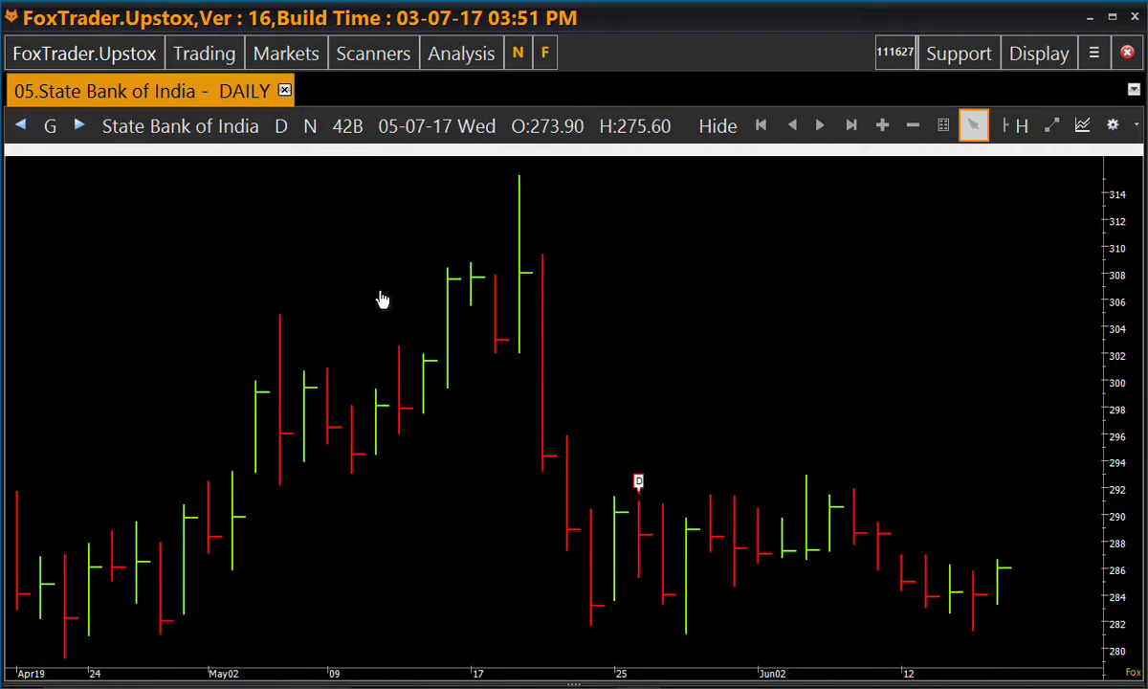
{"action": "left_click_drag", "start_coordinate": [561, 295], "coordinate": [426, 284]}
{"action": "left_click", "coordinate": [972, 136]}
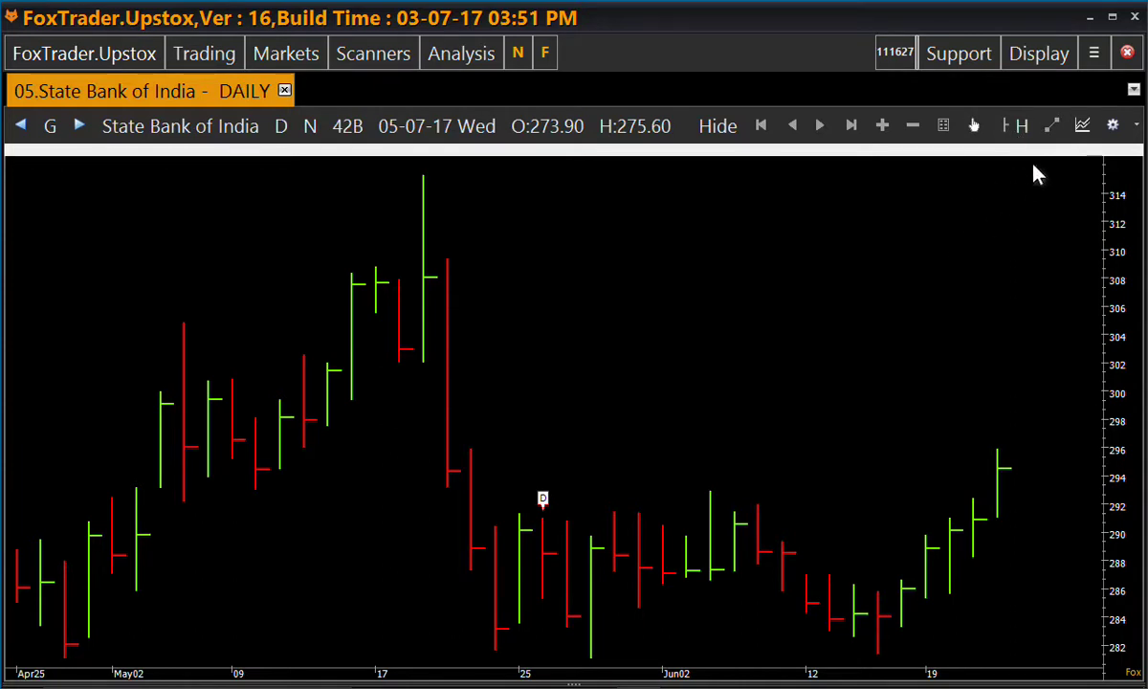
Preview the chart as Line, then Candlestick, then the Fox render
{"action": "left_click", "coordinate": [1021, 126]}
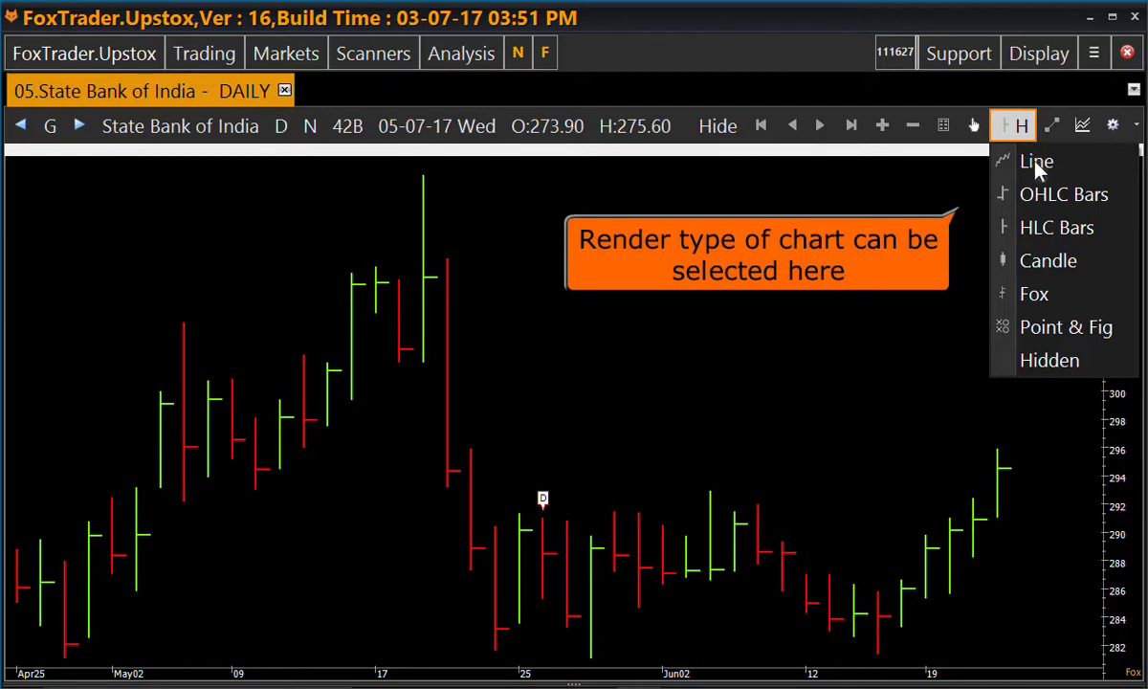
{"action": "left_click", "coordinate": [1037, 167]}
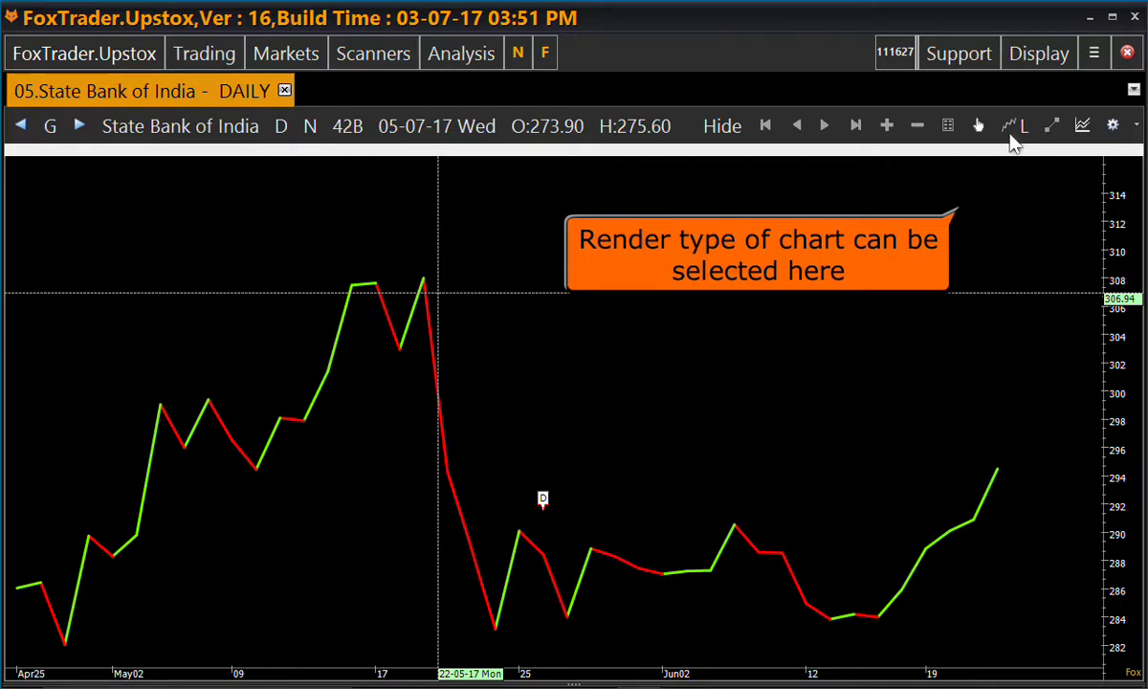
{"action": "left_click", "coordinate": [1015, 125]}
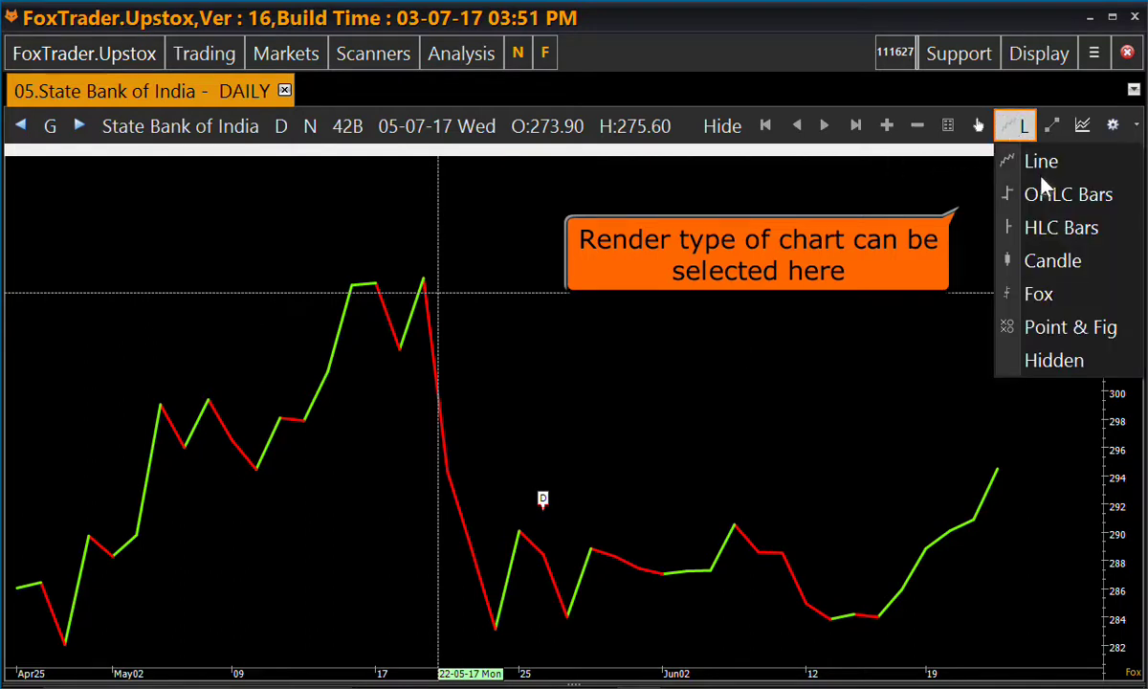
{"action": "left_click", "coordinate": [1056, 272]}
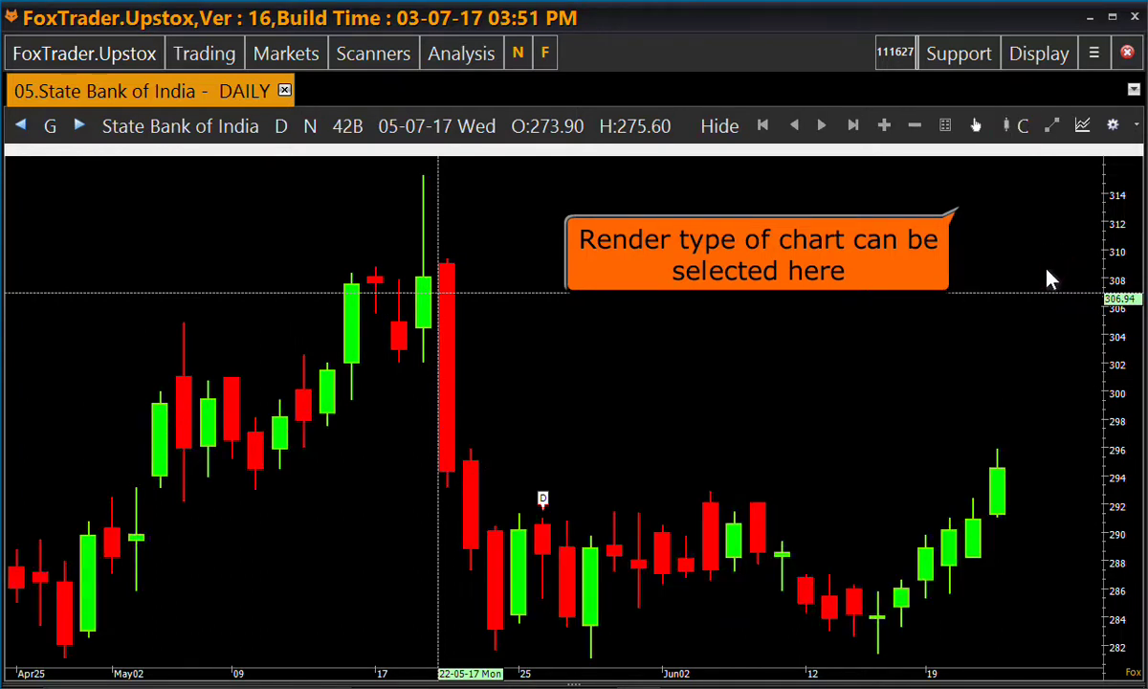
{"action": "left_click", "coordinate": [1019, 128]}
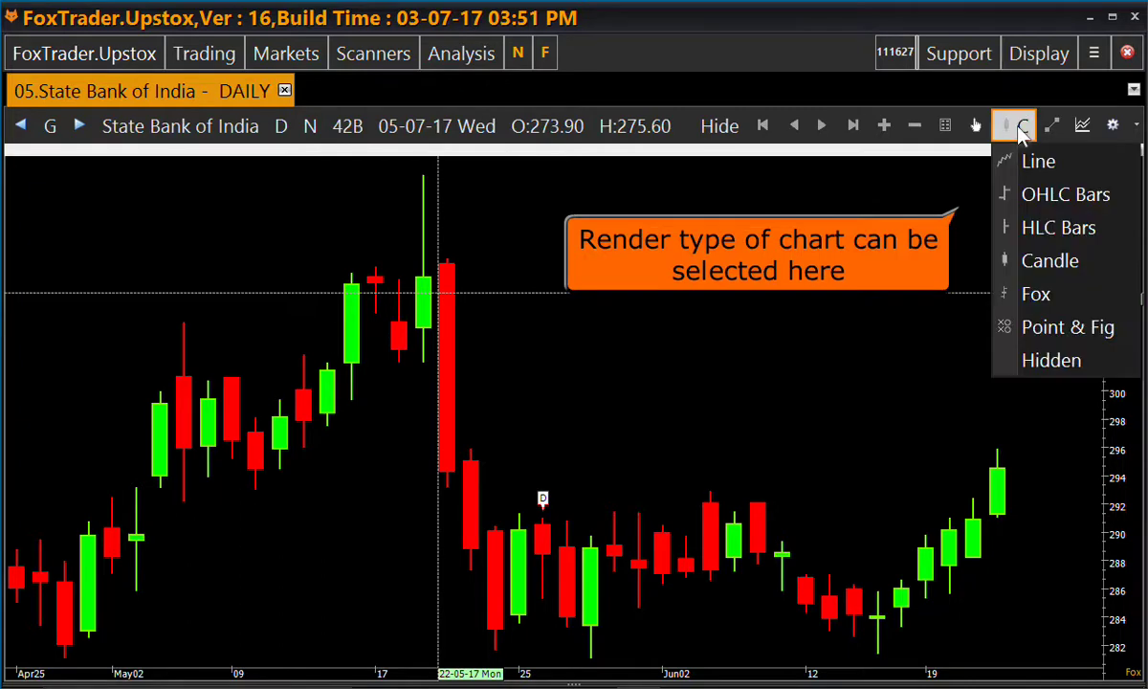
{"action": "left_click", "coordinate": [1042, 197]}
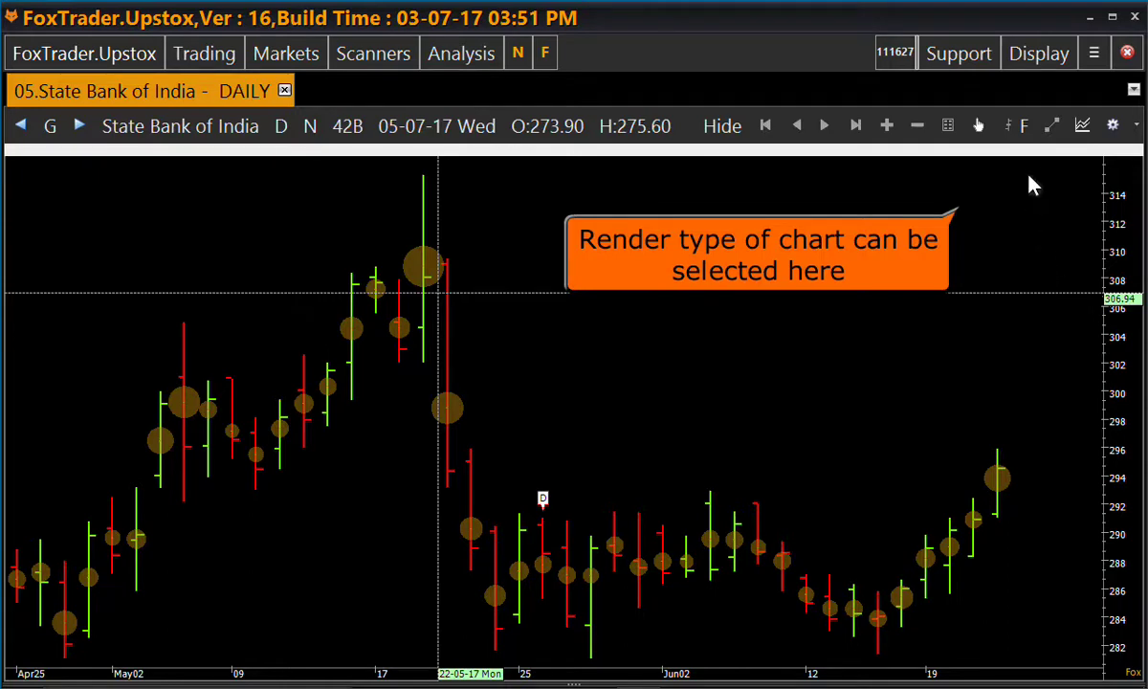
Hide the price bars briefly, then settle on OHLC Bars
{"action": "left_click", "coordinate": [1018, 125]}
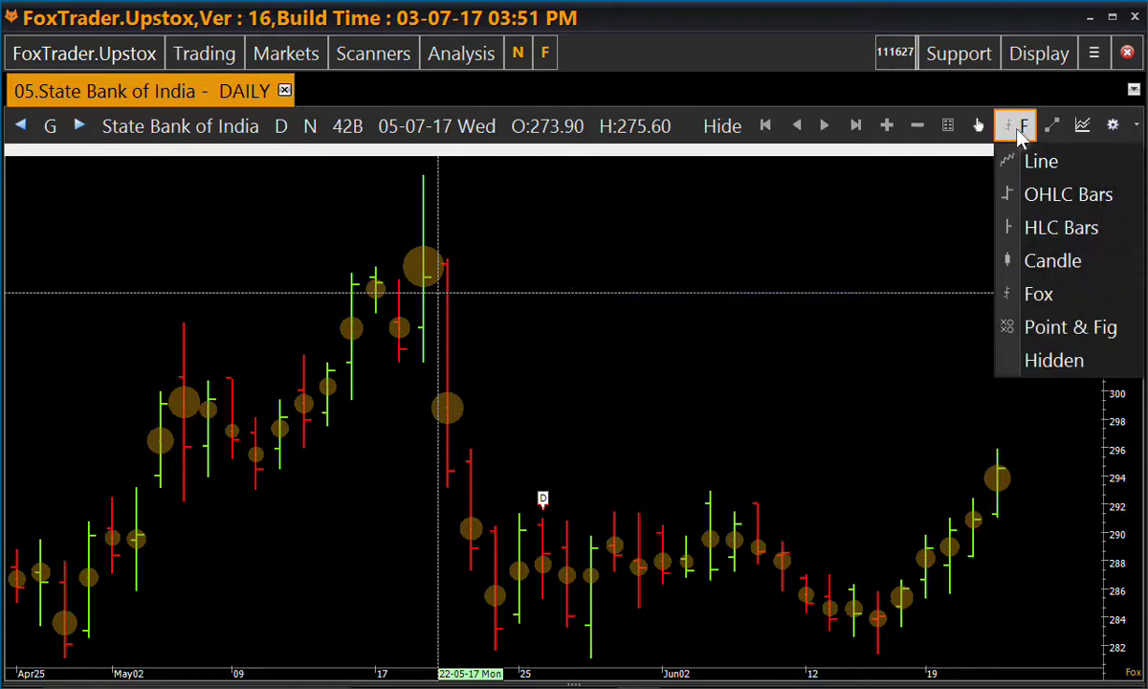
{"action": "left_click", "coordinate": [1045, 362]}
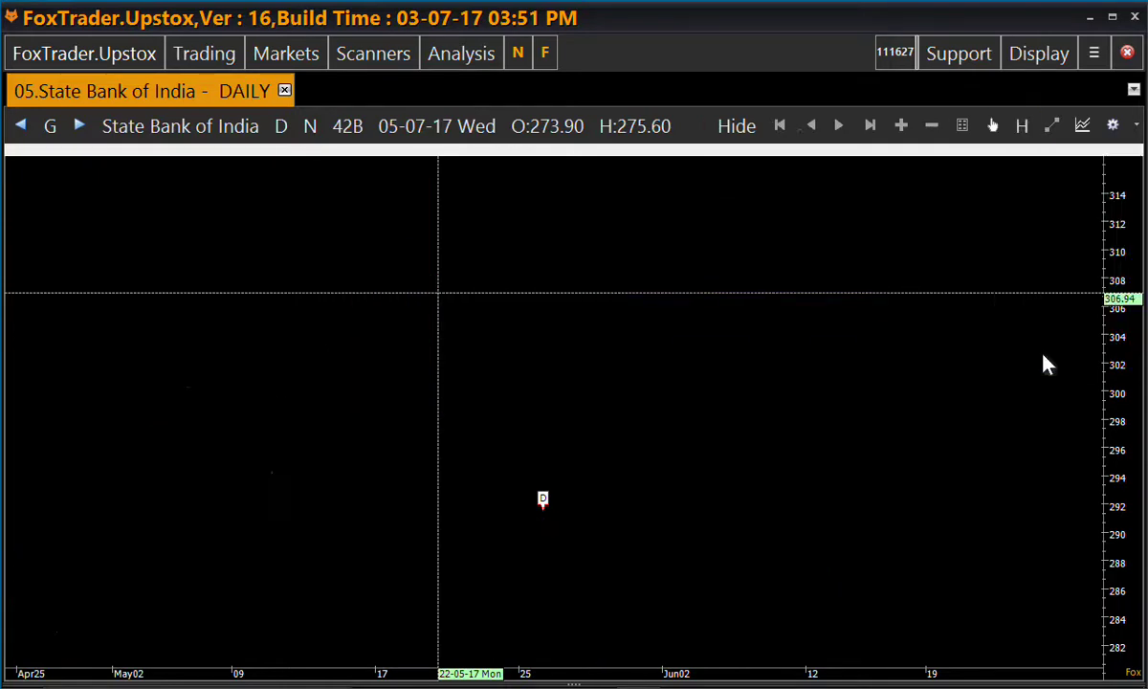
{"action": "left_click", "coordinate": [1022, 125]}
{"action": "left_click", "coordinate": [1053, 196]}
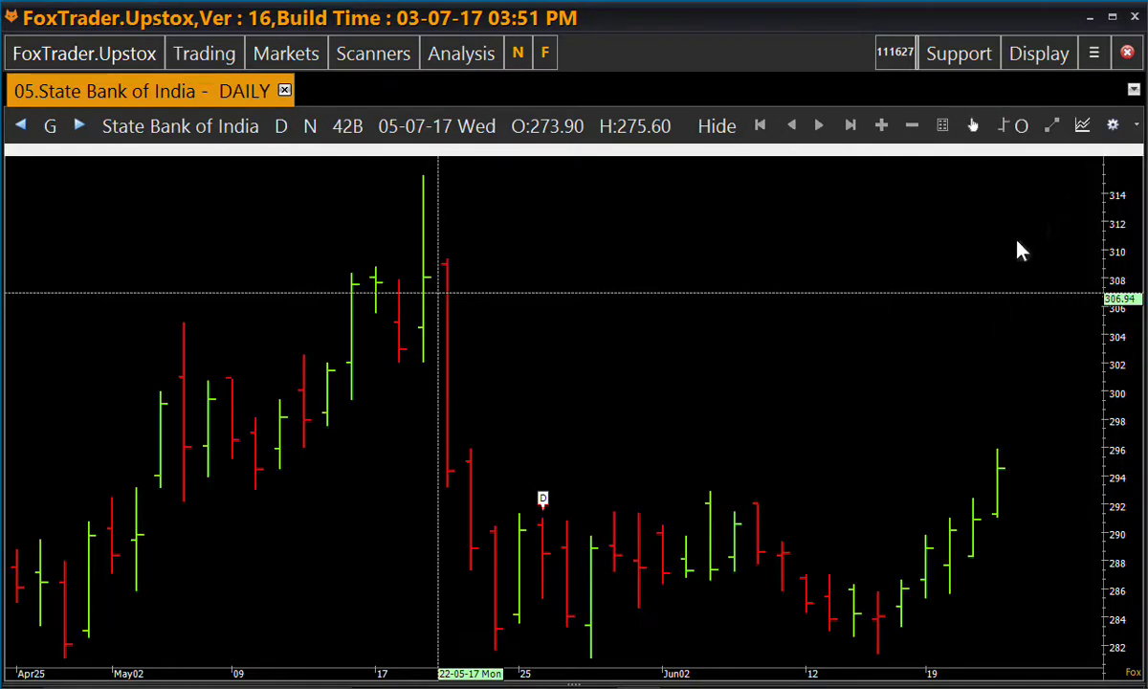
In Study Manager, filter the Add list to Average and choose Average - Exponential
{"action": "left_click", "coordinate": [1088, 132]}
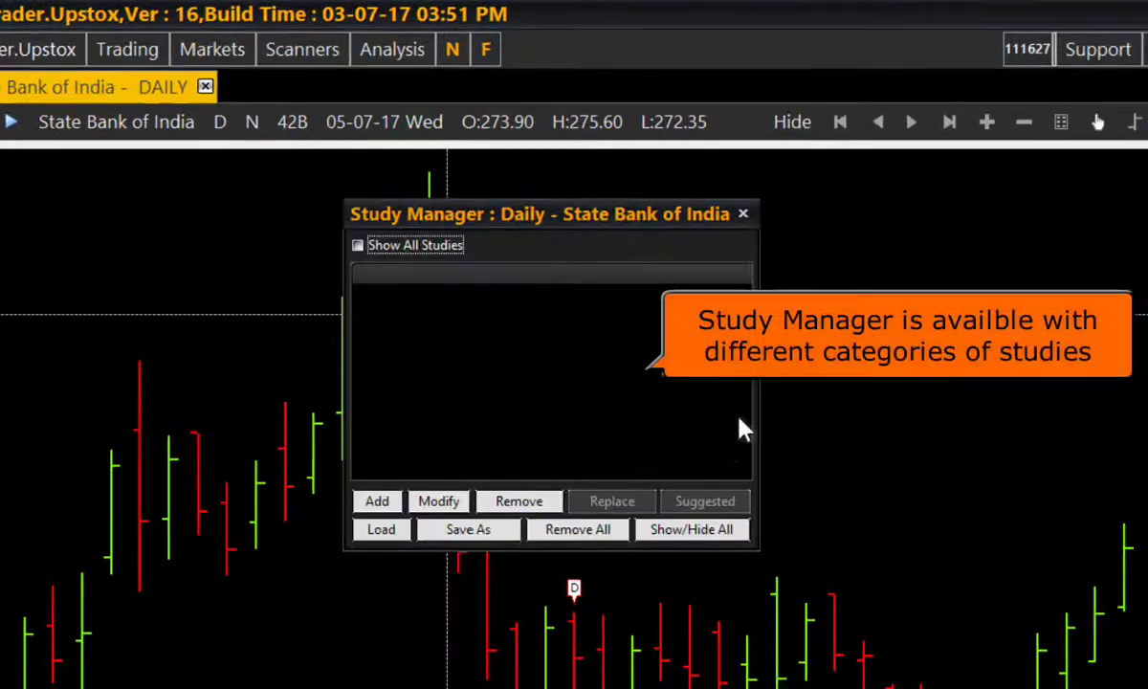
{"action": "left_click", "coordinate": [380, 502]}
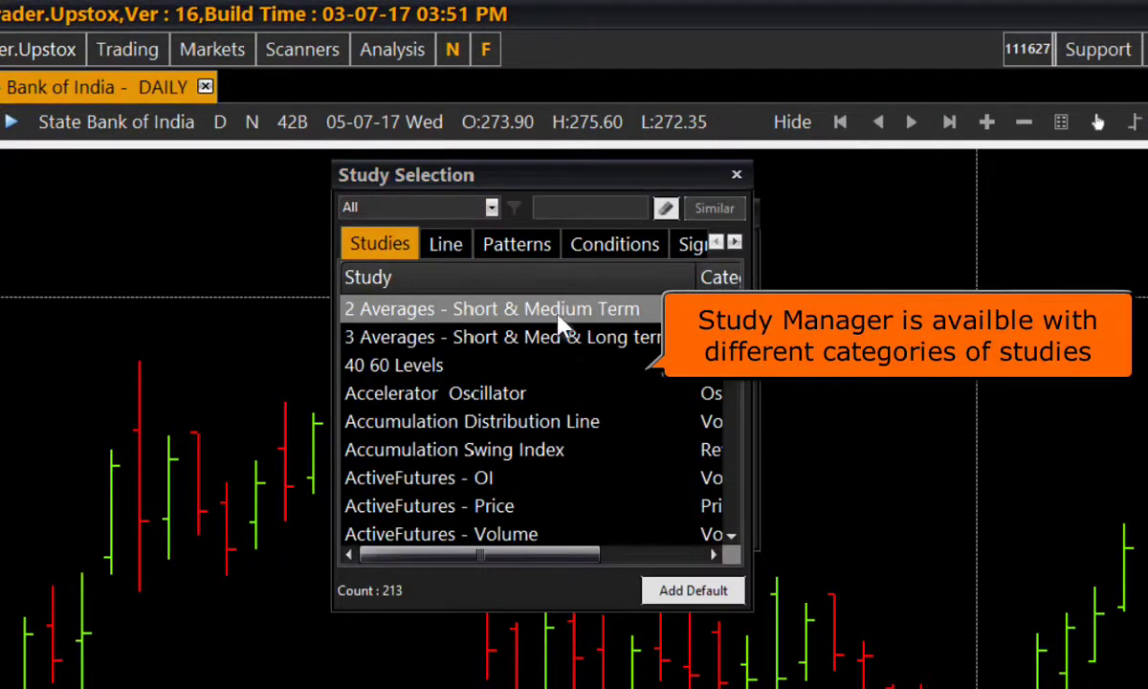
{"action": "left_click", "coordinate": [490, 208]}
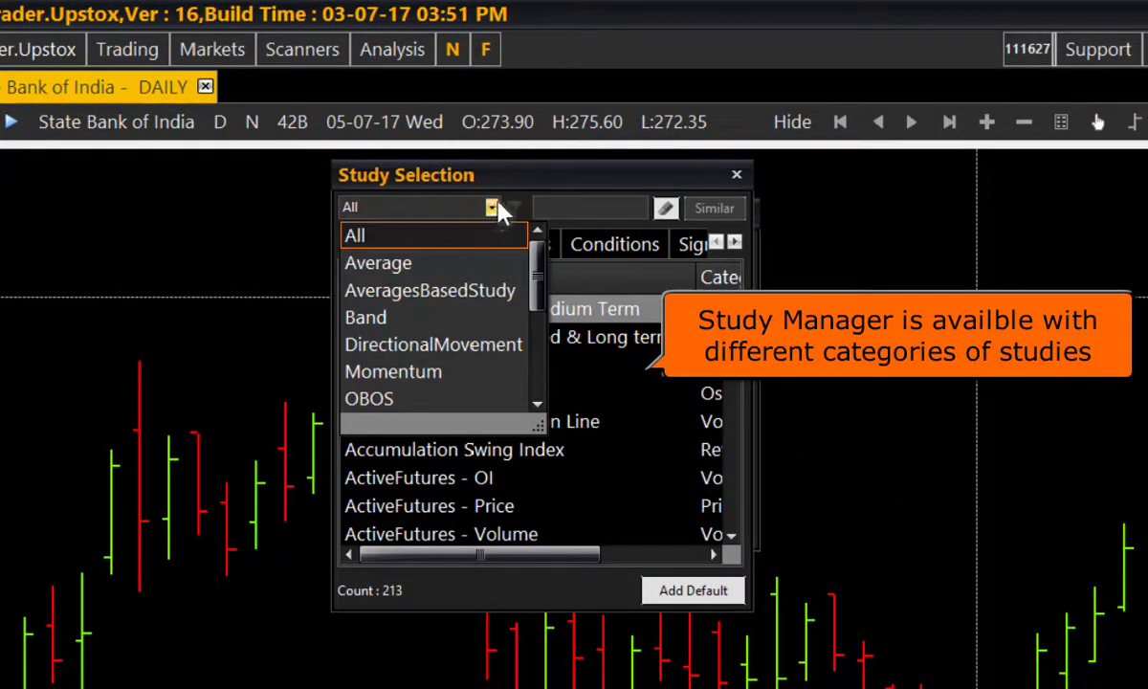
{"action": "left_click", "coordinate": [486, 264]}
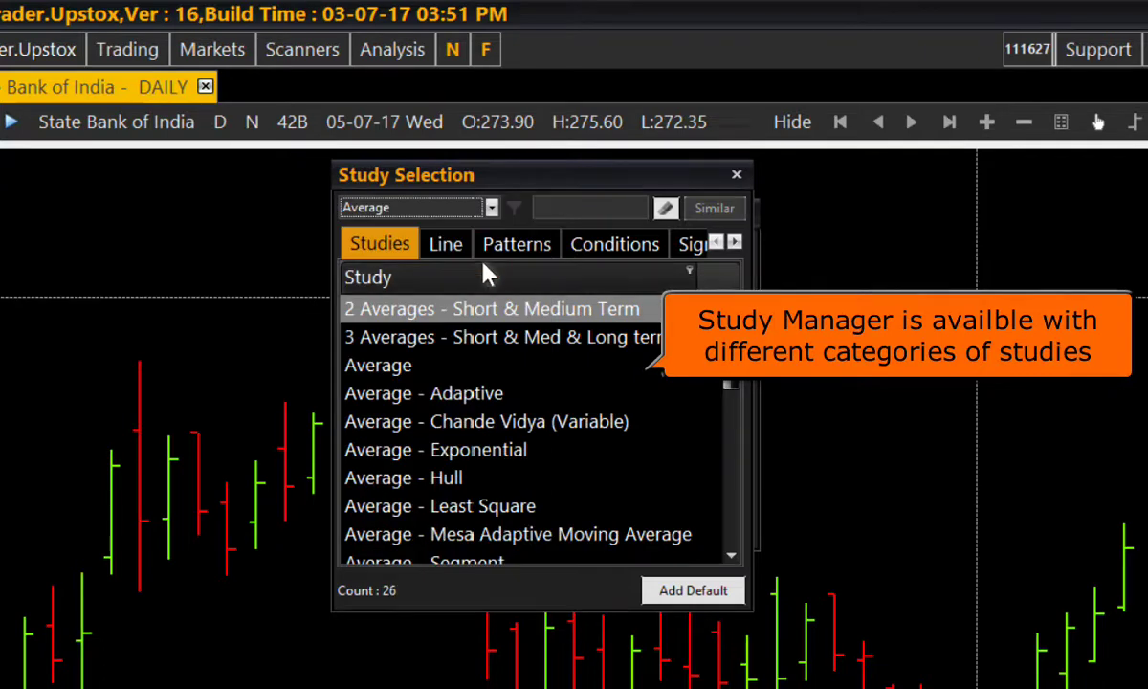
{"action": "left_click", "coordinate": [510, 452]}
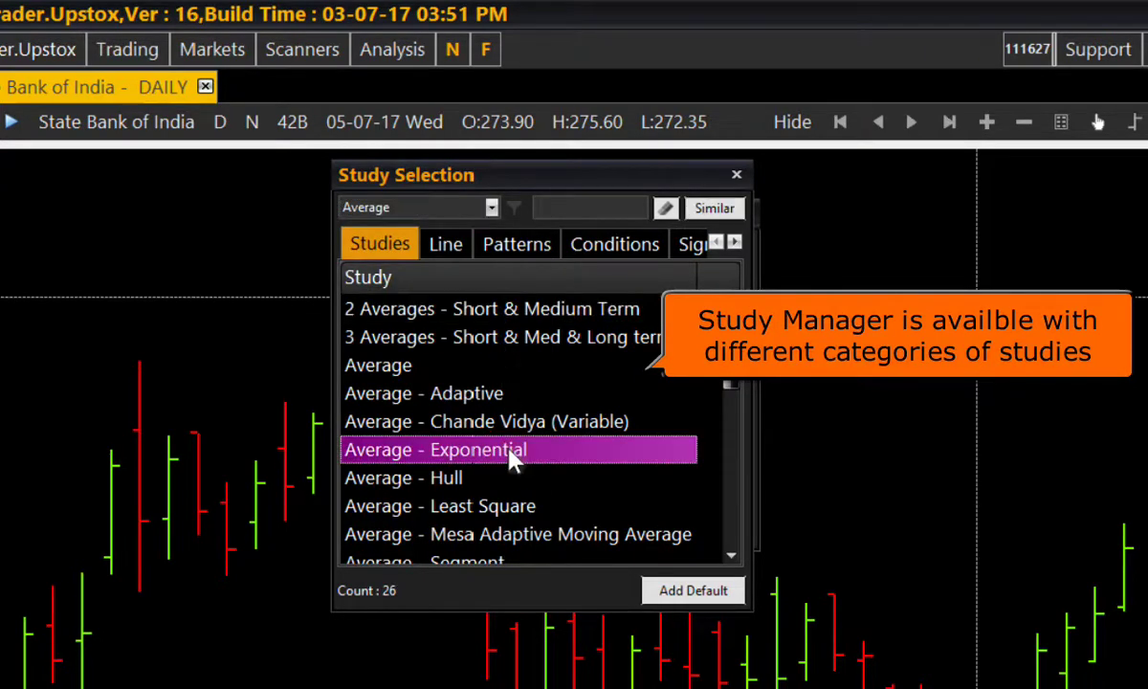
{"action": "double_click", "coordinate": [526, 455]}
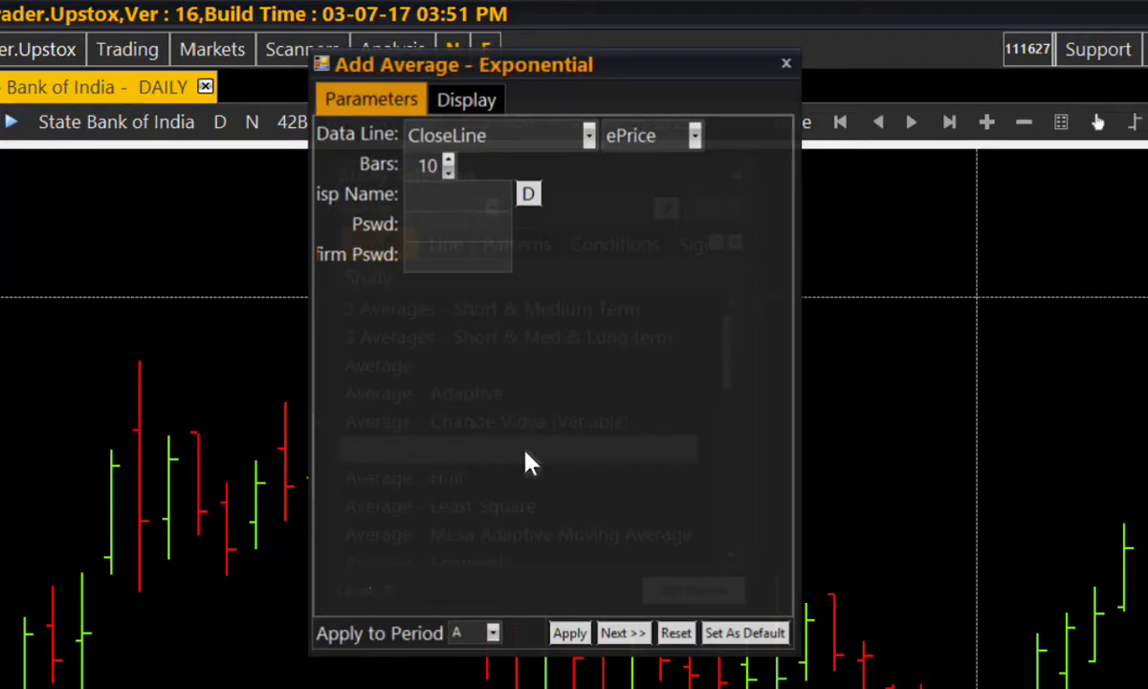
Set the exponential average to 7 bars on CloseLine and apply it
{"action": "left_click", "coordinate": [588, 141]}
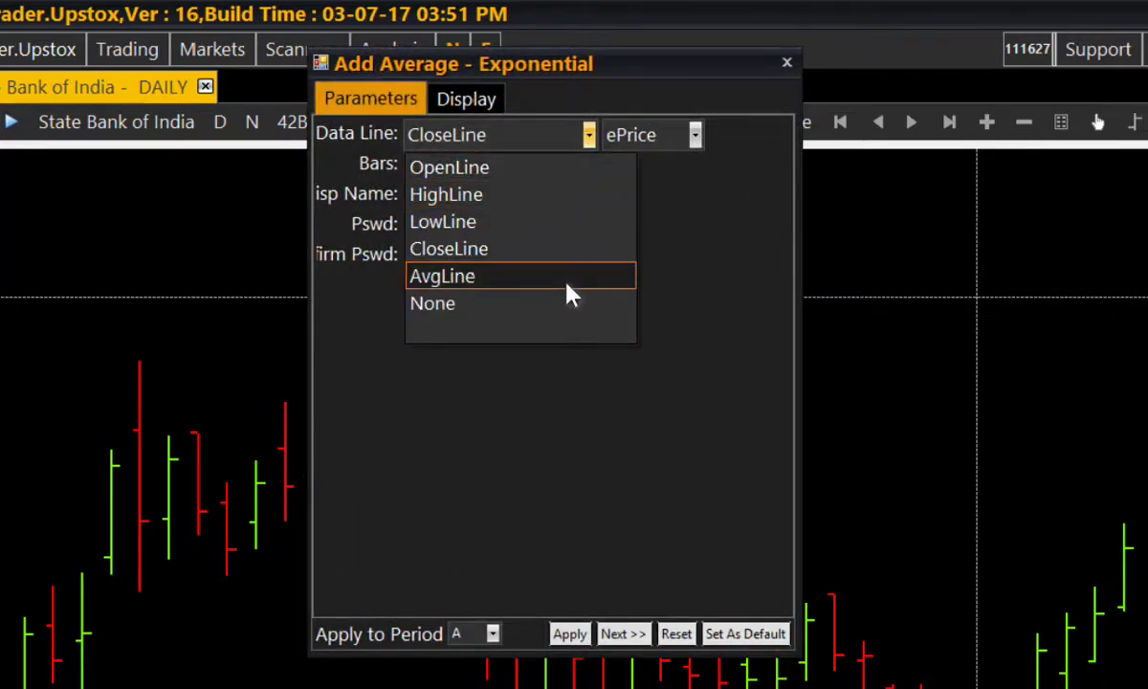
{"action": "left_click", "coordinate": [555, 250]}
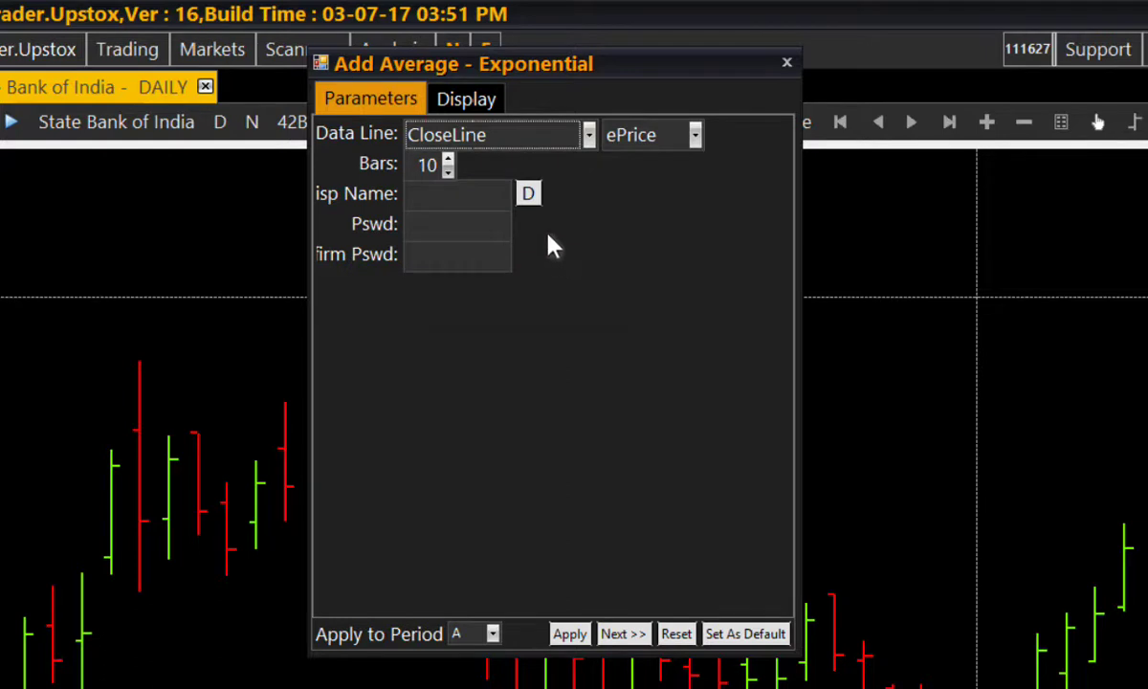
{"action": "double_click", "coordinate": [426, 164]}
{"action": "type", "text": "7"}
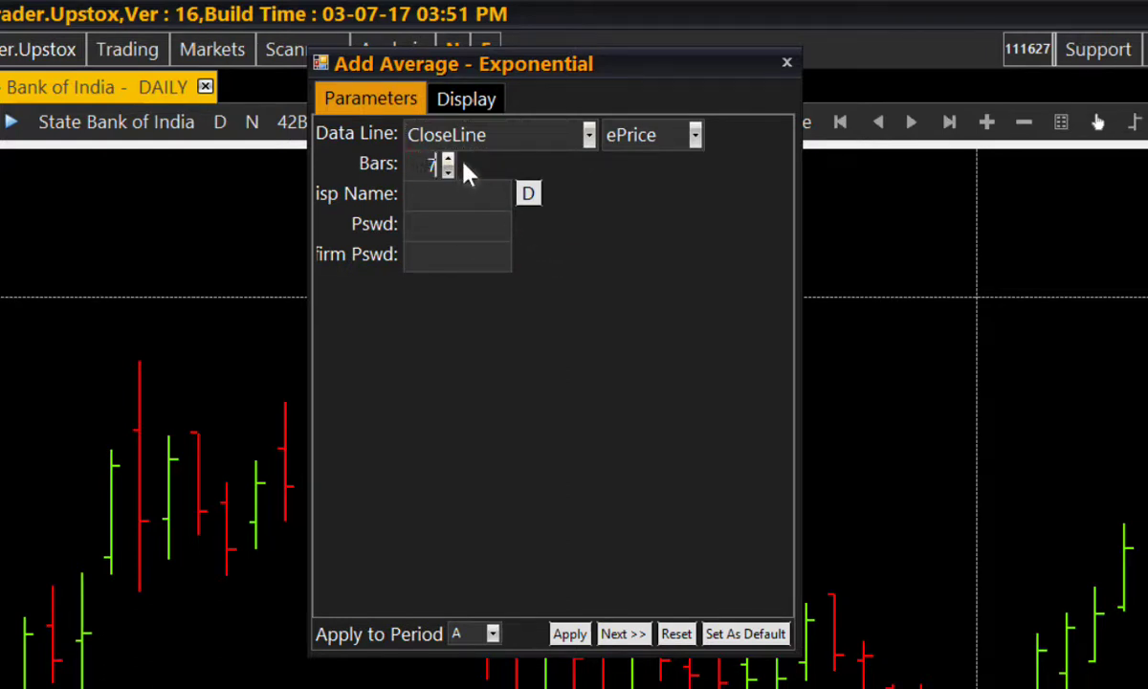
{"action": "left_click", "coordinate": [581, 636]}
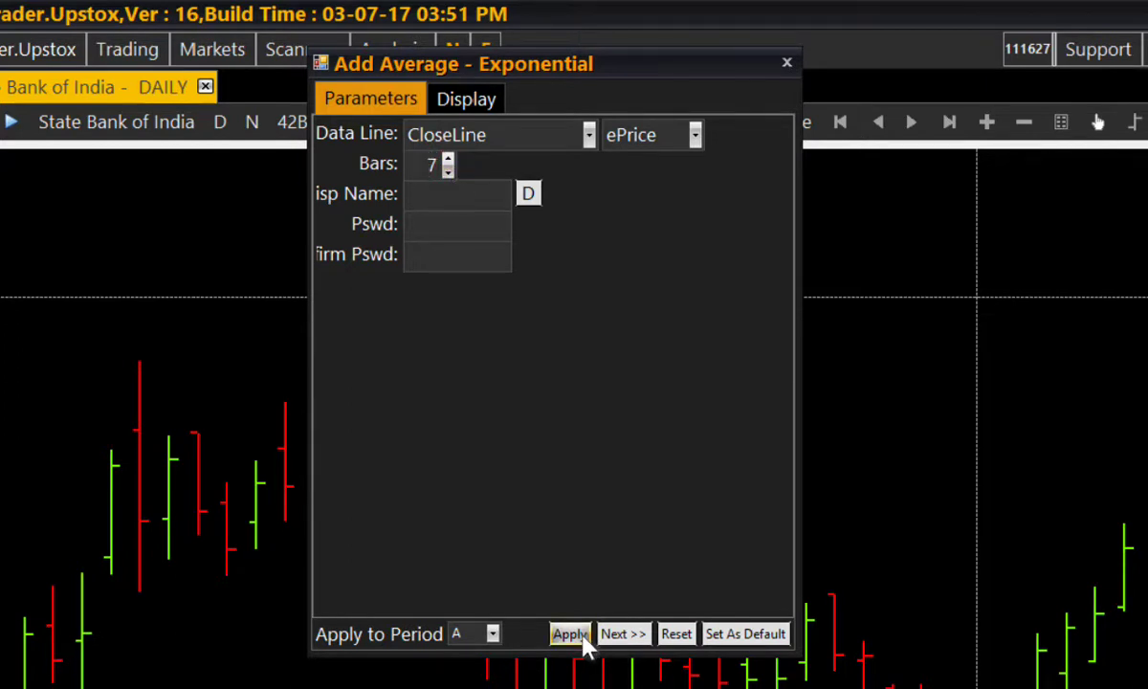
{"action": "left_click", "coordinate": [489, 99]}
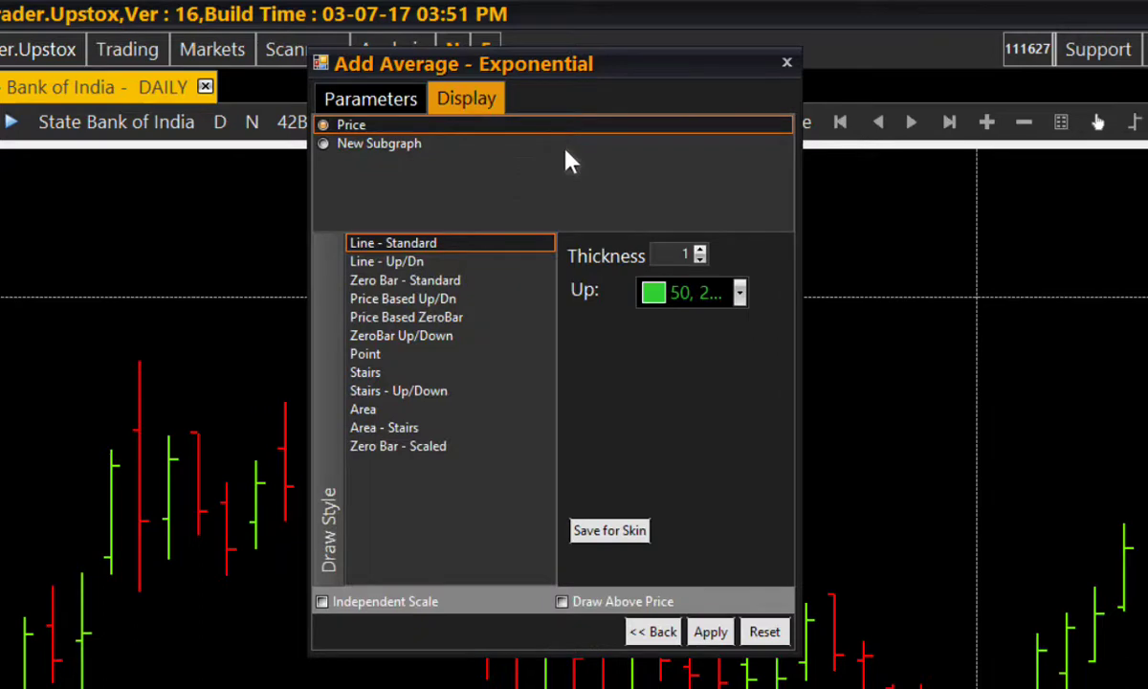
Style the 7-bar EMA as a magenta line of thickness 3 and apply it to the chart
{"action": "left_click", "coordinate": [699, 250]}
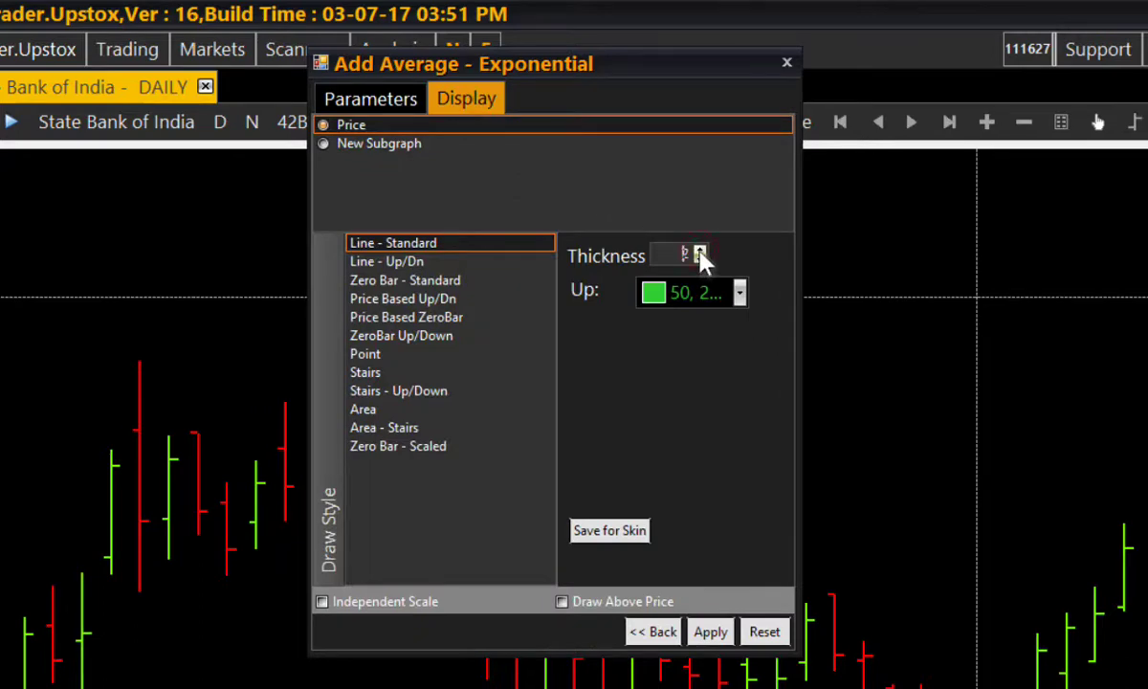
{"action": "left_click", "coordinate": [739, 292]}
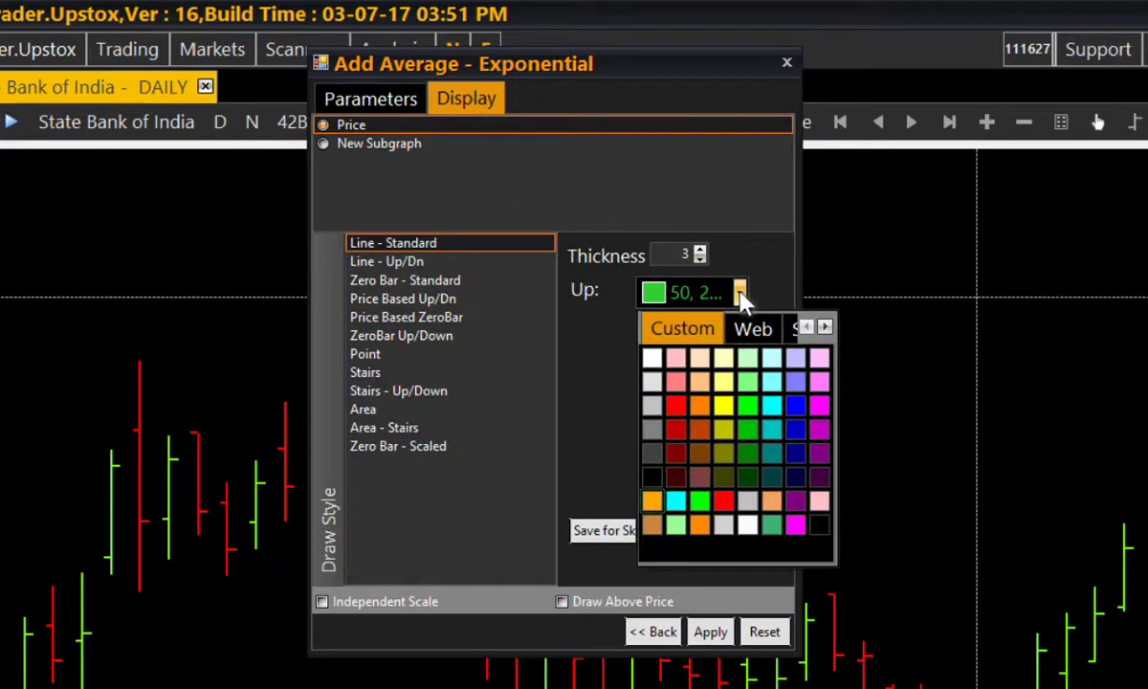
{"action": "left_click", "coordinate": [824, 411]}
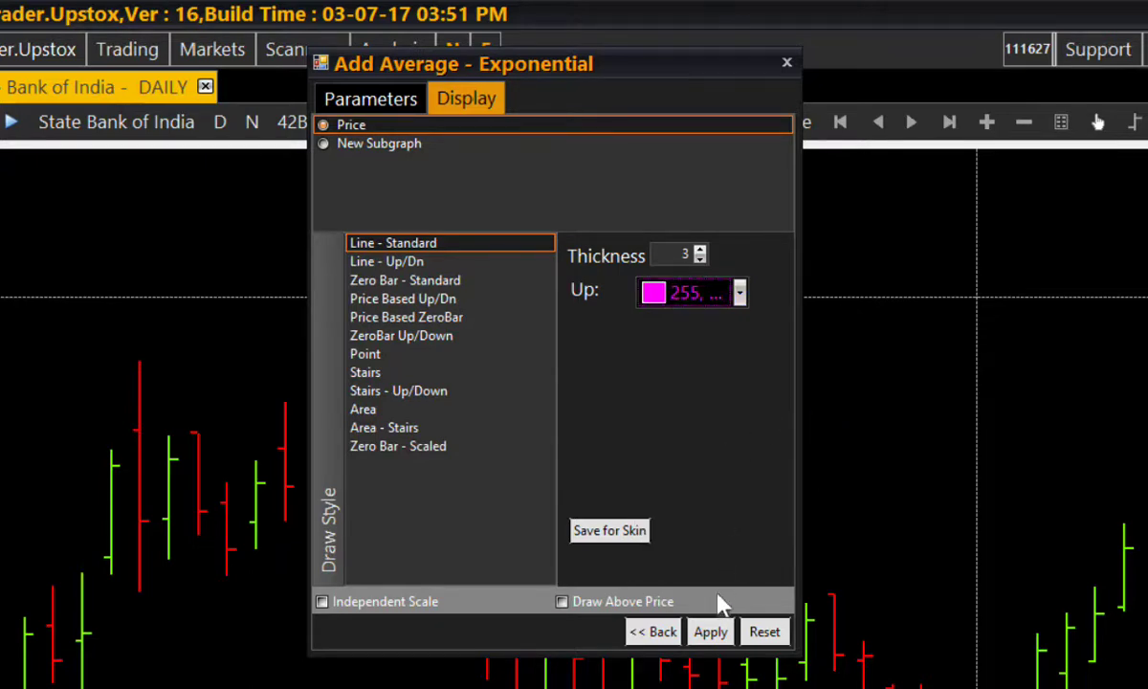
{"action": "left_click", "coordinate": [711, 632]}
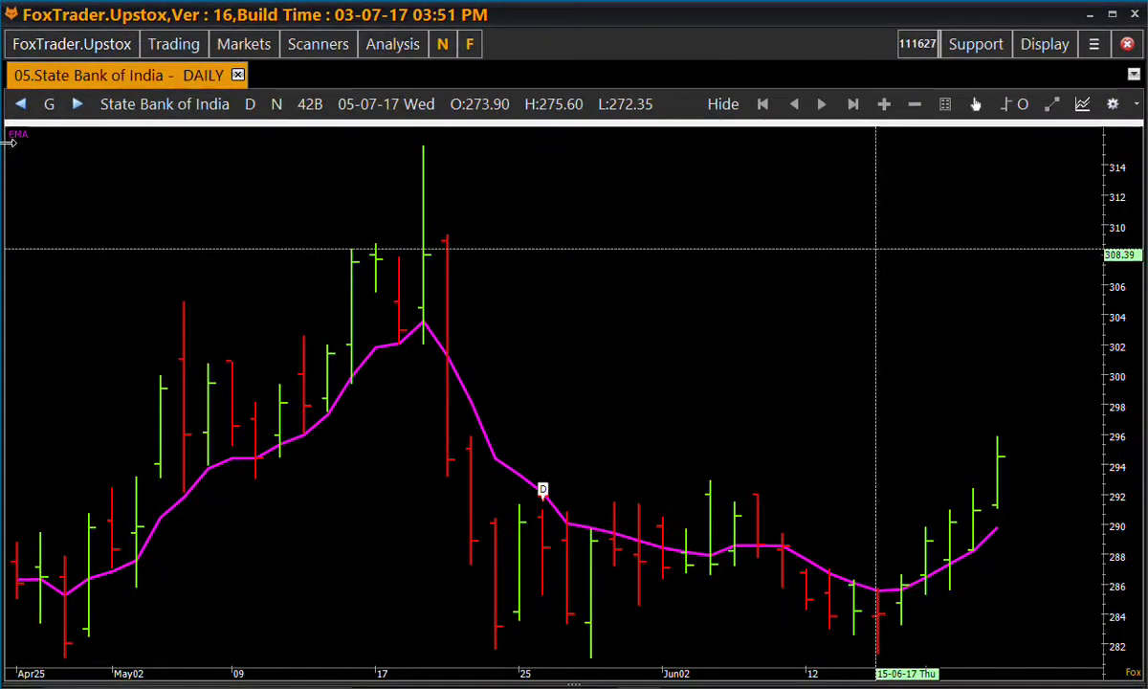